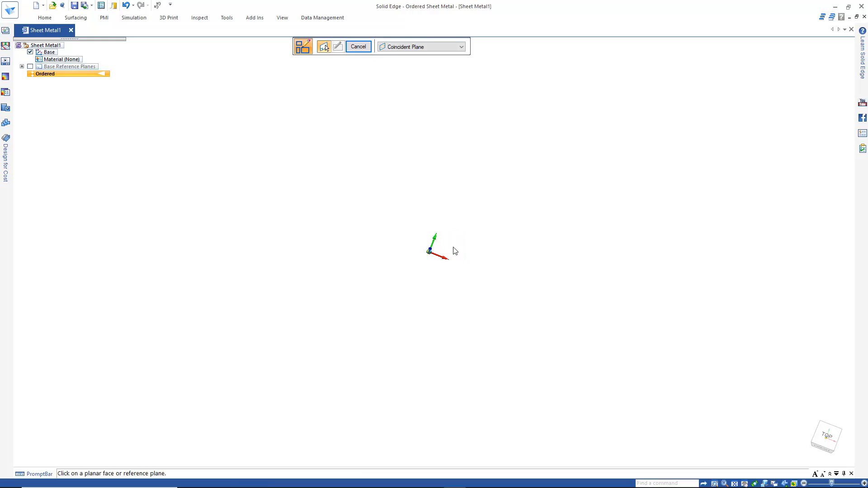
Start a sketch on the top reference plane and insert the image live edge wood.jpg into it.
{"action": "left_click", "coordinate": [450, 240]}
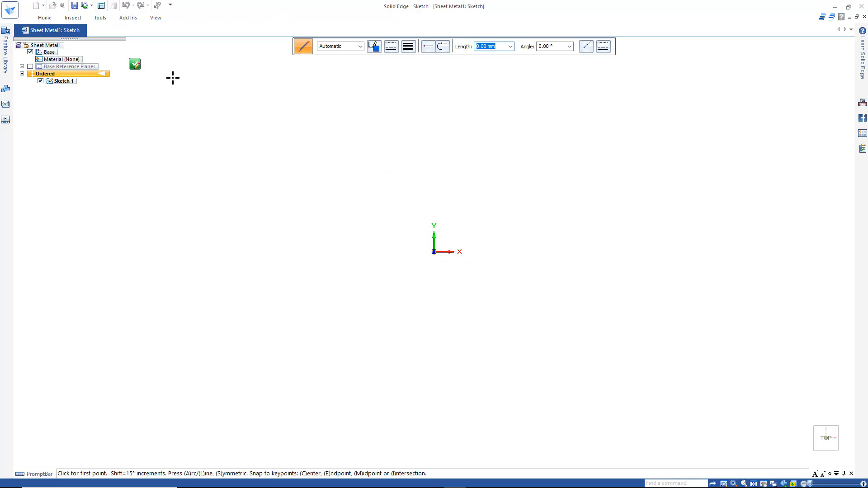
{"action": "left_click", "coordinate": [100, 19]}
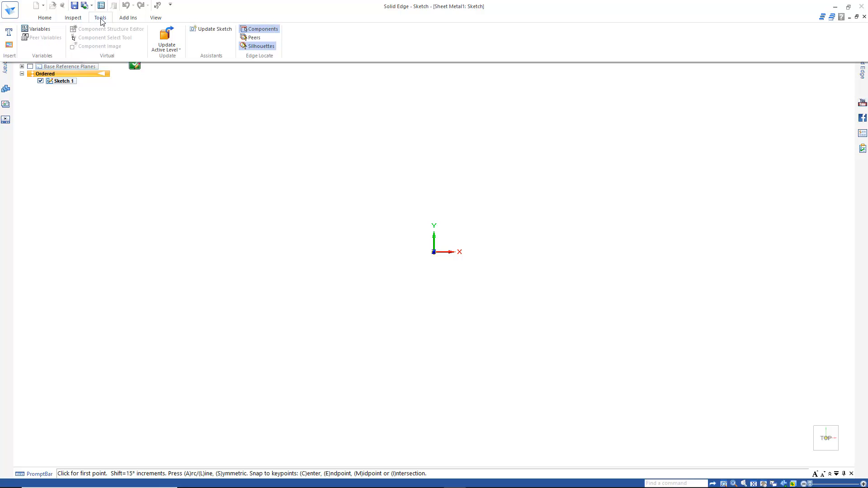
{"action": "left_click", "coordinate": [9, 46]}
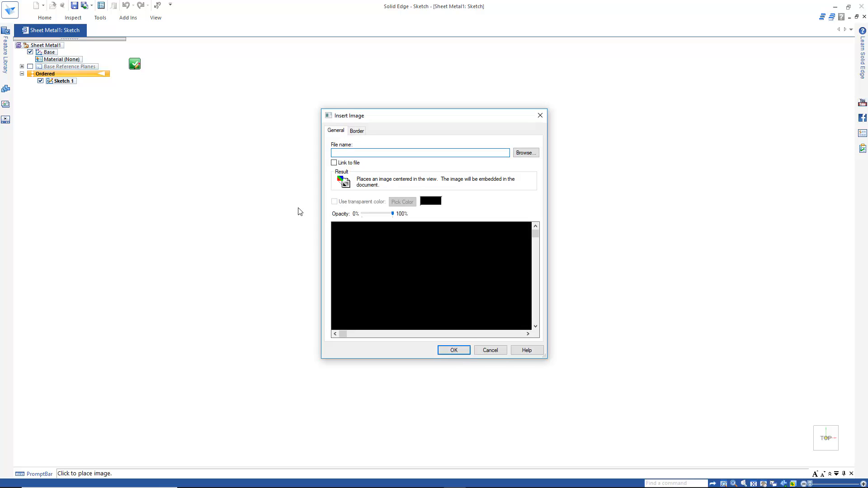
{"action": "left_click", "coordinate": [524, 153]}
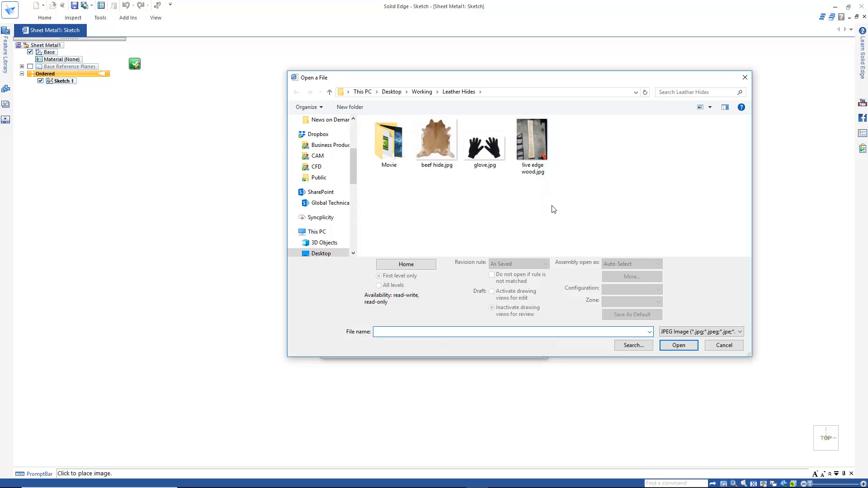
{"action": "left_click", "coordinate": [531, 155]}
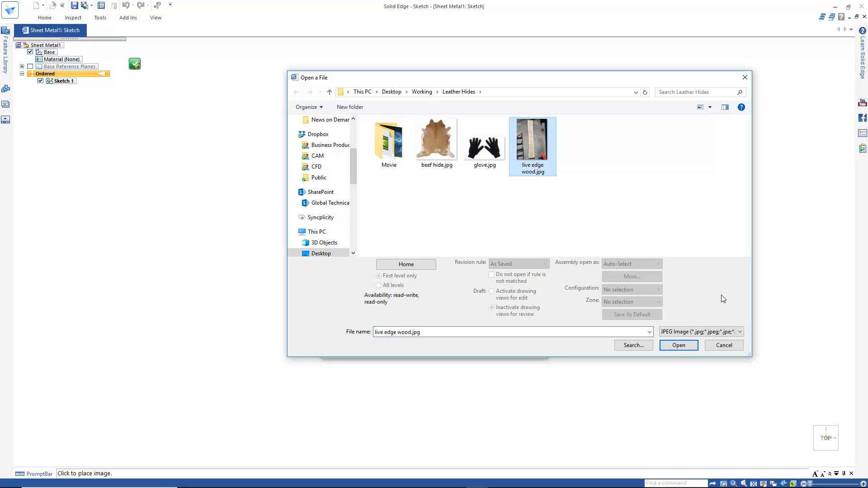
{"action": "left_click", "coordinate": [684, 346]}
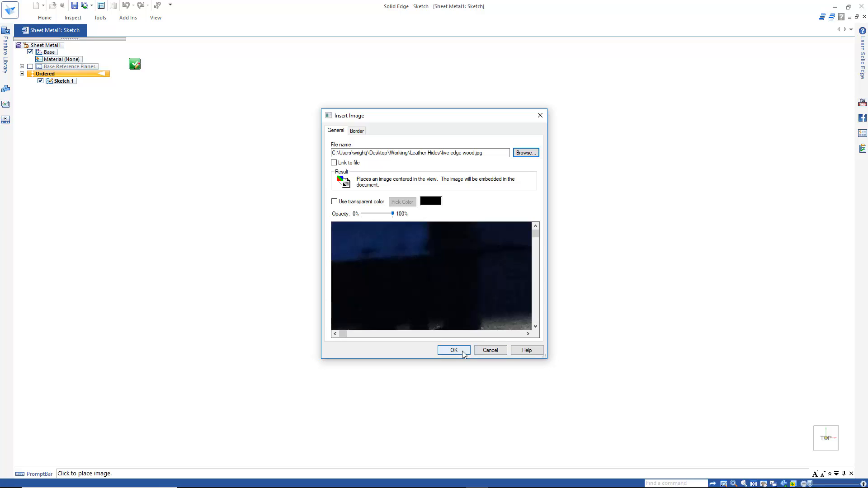
{"action": "left_click", "coordinate": [454, 350]}
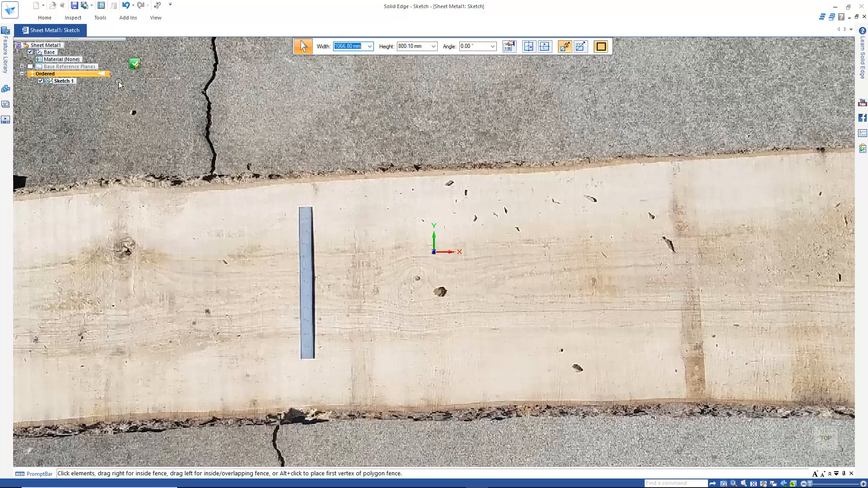
Measure the length of the ruler lying on the board in the inserted image.
{"action": "left_click", "coordinate": [74, 21]}
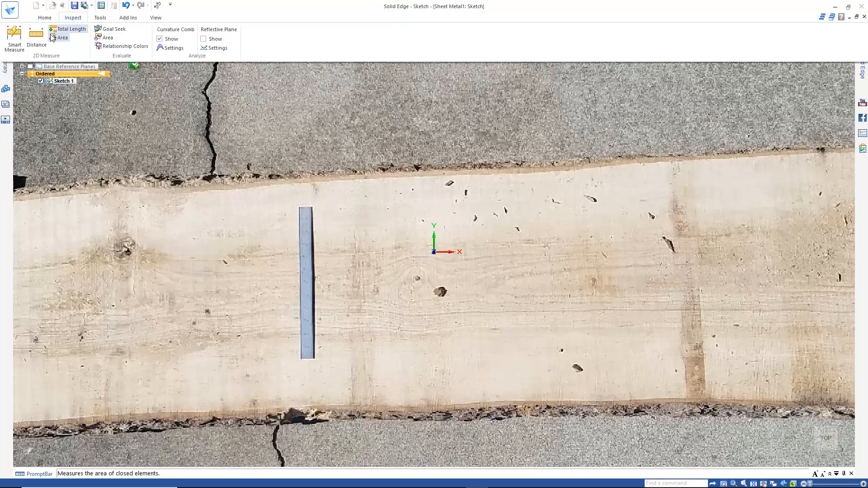
{"action": "left_click", "coordinate": [70, 27]}
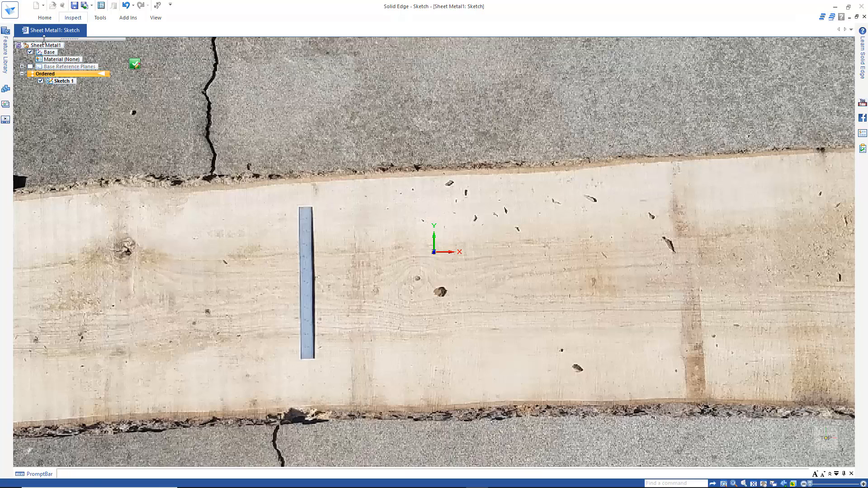
{"action": "left_click", "coordinate": [299, 207]}
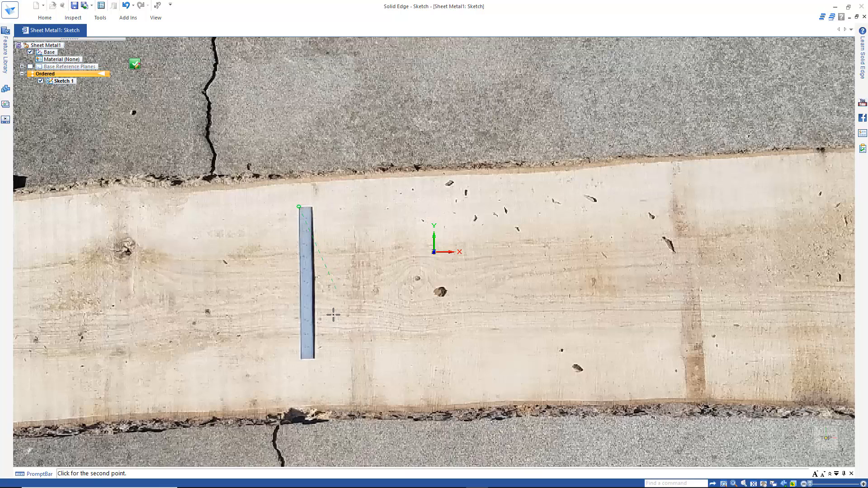
{"action": "left_click", "coordinate": [300, 358]}
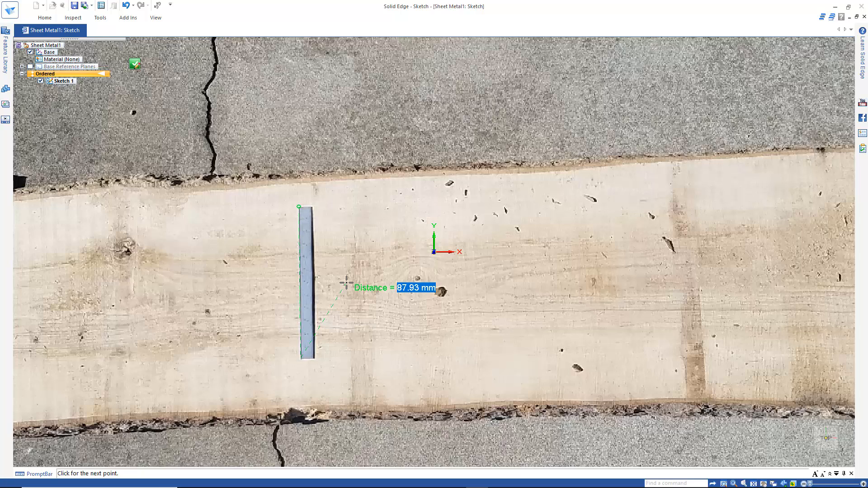
{"action": "key", "text": "Escape"}
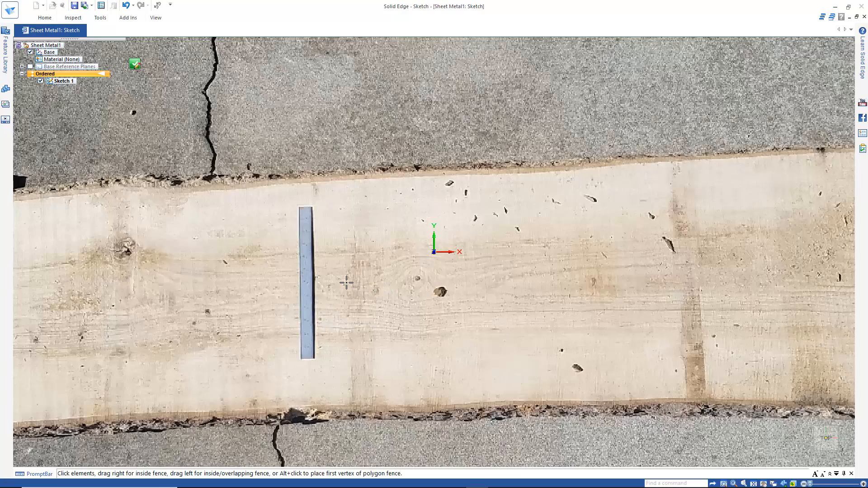
Scale the inserted image by setting its width to 3647 mm.
{"action": "left_click", "coordinate": [346, 283]}
{"action": "scroll", "coordinate": [346, 283], "scroll_direction": "down", "scroll_amount": 6}
{"action": "scroll", "coordinate": [348, 283], "scroll_direction": "down", "scroll_amount": 2}
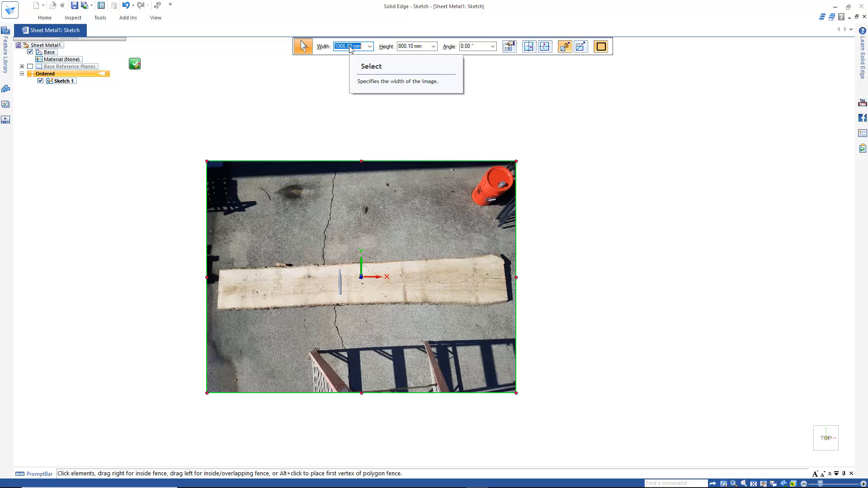
{"action": "type", "text": "3647"}
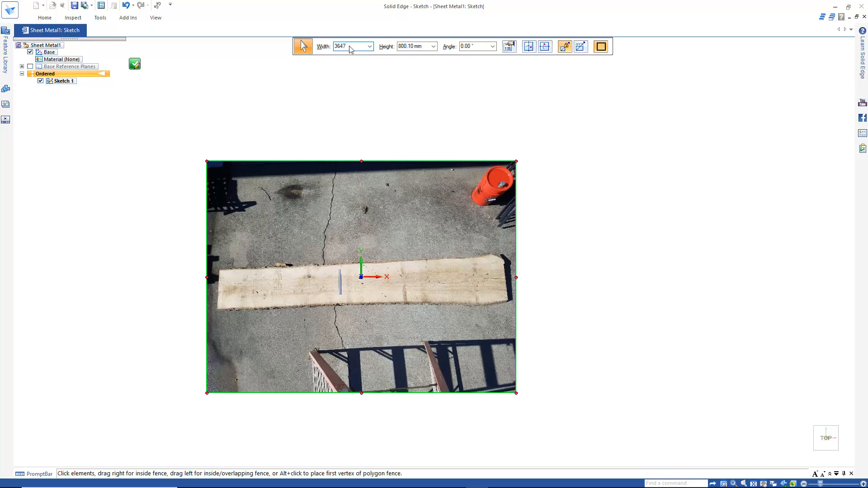
{"action": "key", "text": "Tab"}
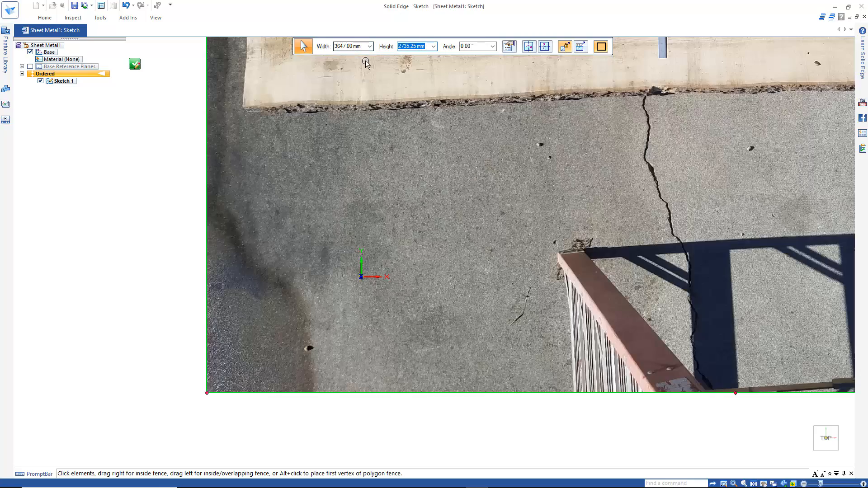
Measure the ruler's length again in the rescaled image to check the scale.
{"action": "scroll", "coordinate": [393, 255], "scroll_direction": "down", "scroll_amount": 3}
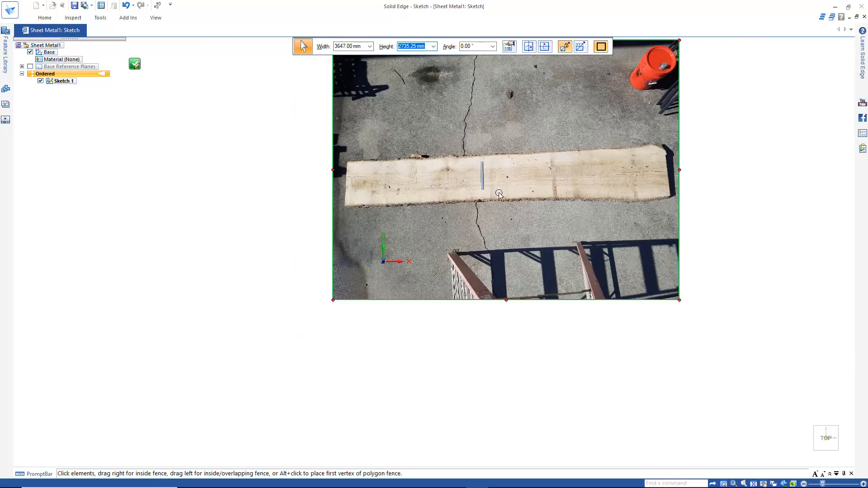
{"action": "scroll", "coordinate": [497, 172], "scroll_direction": "up", "scroll_amount": 4}
{"action": "scroll", "coordinate": [492, 167], "scroll_direction": "up", "scroll_amount": 5}
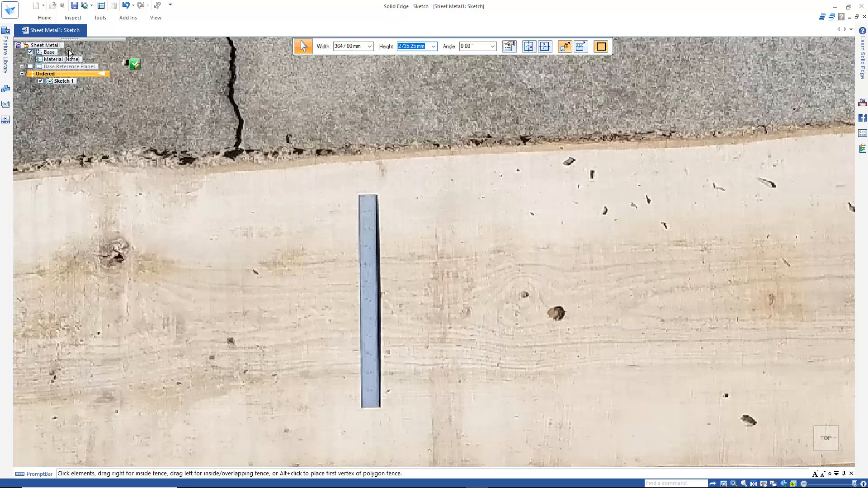
{"action": "left_click", "coordinate": [74, 18]}
{"action": "left_click", "coordinate": [36, 36]}
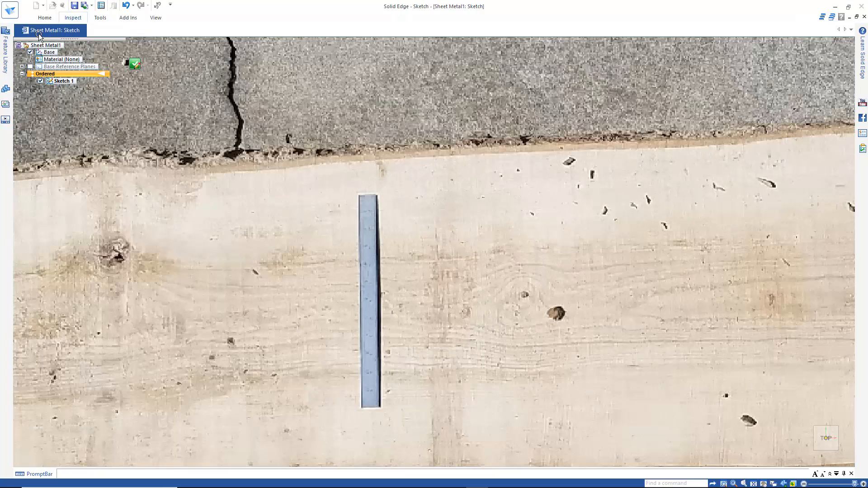
{"action": "left_click", "coordinate": [358, 194]}
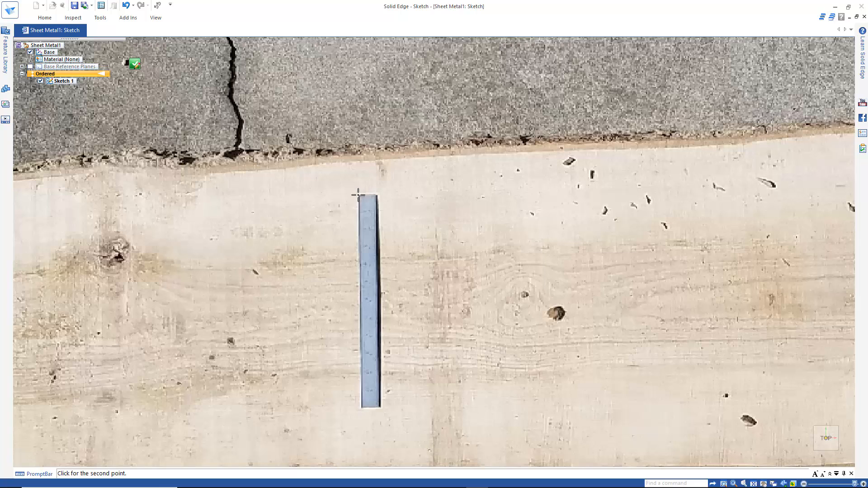
{"action": "left_click", "coordinate": [362, 400]}
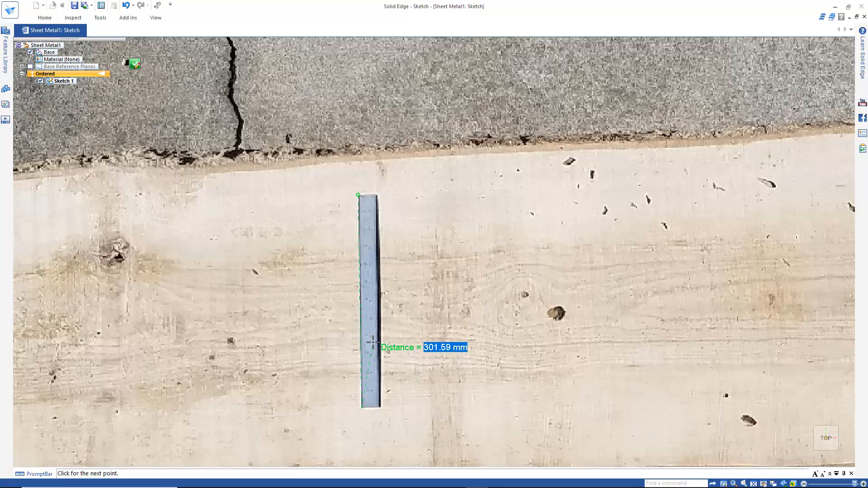
{"action": "key", "text": "Escape"}
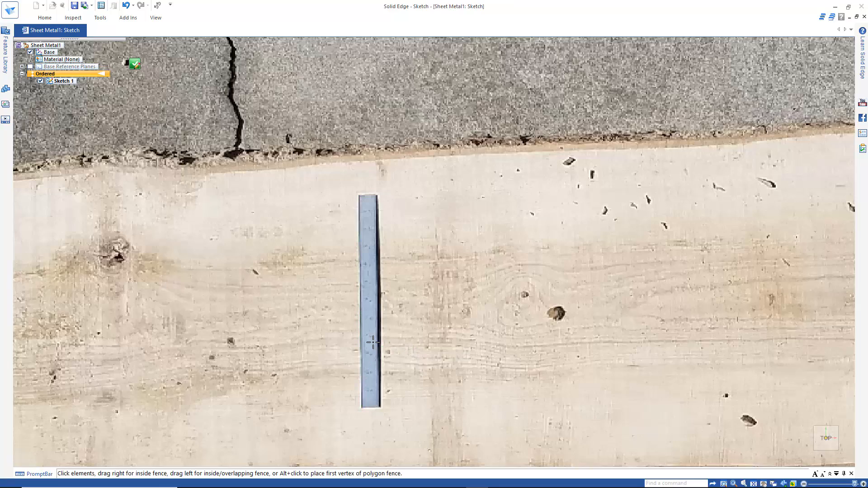
Trace the board's short left end with a Curve running from its upper corner to its lower corner.
{"action": "left_click", "coordinate": [373, 341]}
{"action": "scroll", "coordinate": [374, 340], "scroll_direction": "down", "scroll_amount": 5}
{"action": "scroll", "coordinate": [368, 336], "scroll_direction": "up", "scroll_amount": 2}
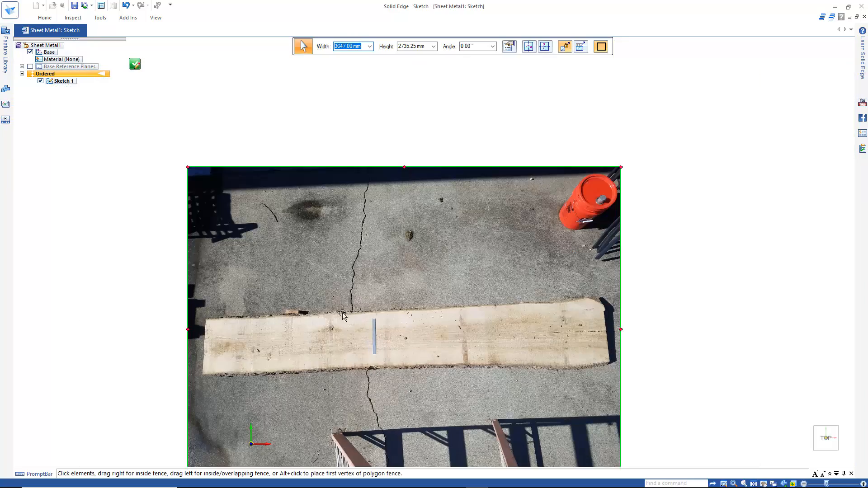
{"action": "left_click", "coordinate": [45, 18]}
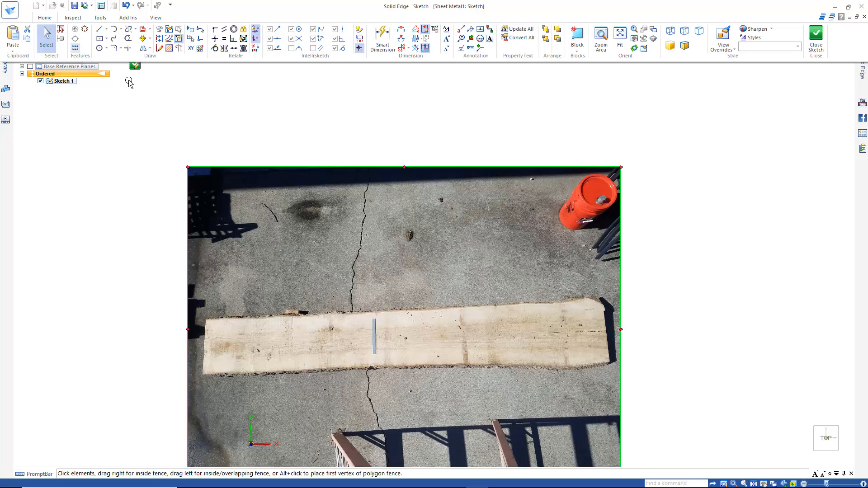
{"action": "left_click", "coordinate": [113, 43]}
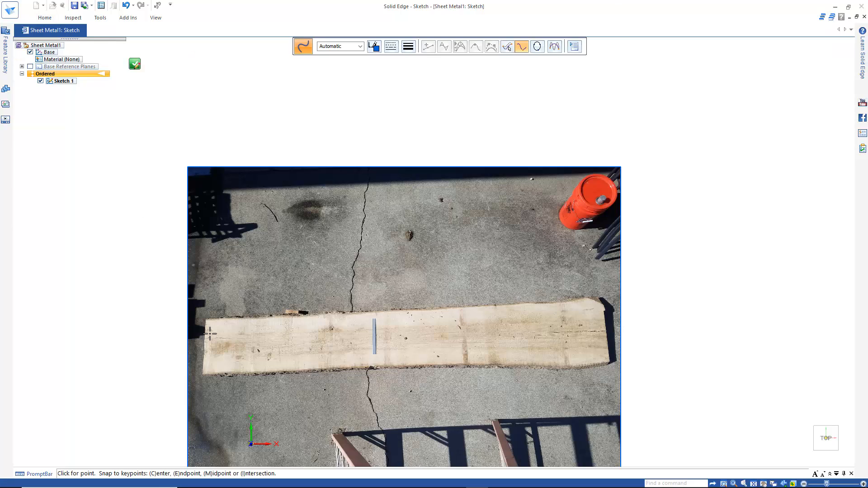
{"action": "scroll", "coordinate": [199, 330], "scroll_direction": "up", "scroll_amount": 3}
{"action": "scroll", "coordinate": [200, 330], "scroll_direction": "up", "scroll_amount": 3}
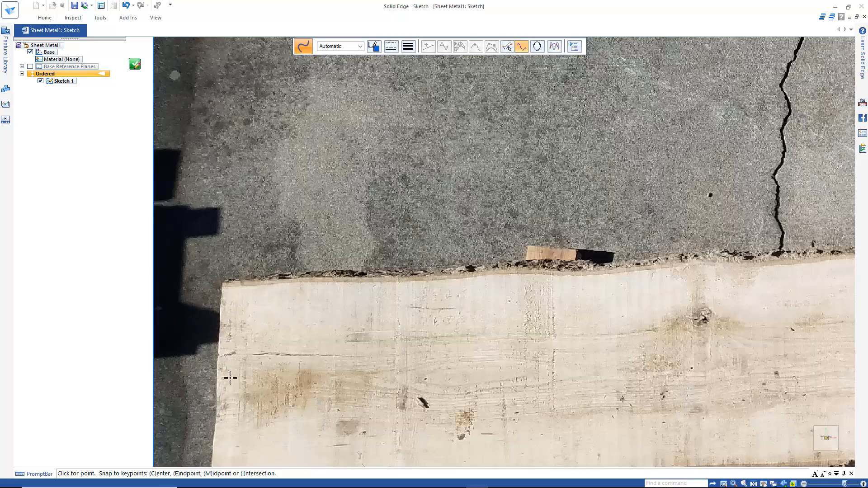
{"action": "scroll", "coordinate": [231, 377], "scroll_direction": "down", "scroll_amount": 5}
{"action": "scroll", "coordinate": [242, 443], "scroll_direction": "up", "scroll_amount": 3}
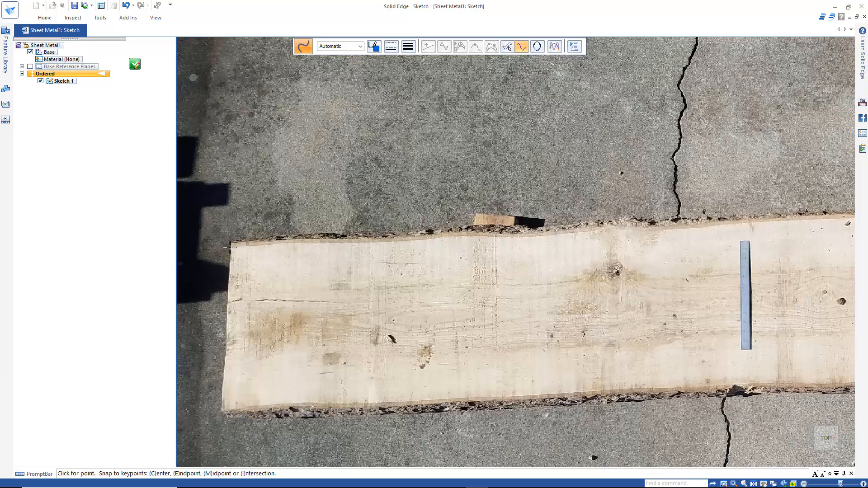
{"action": "left_click", "coordinate": [230, 247]}
{"action": "left_click", "coordinate": [229, 291]}
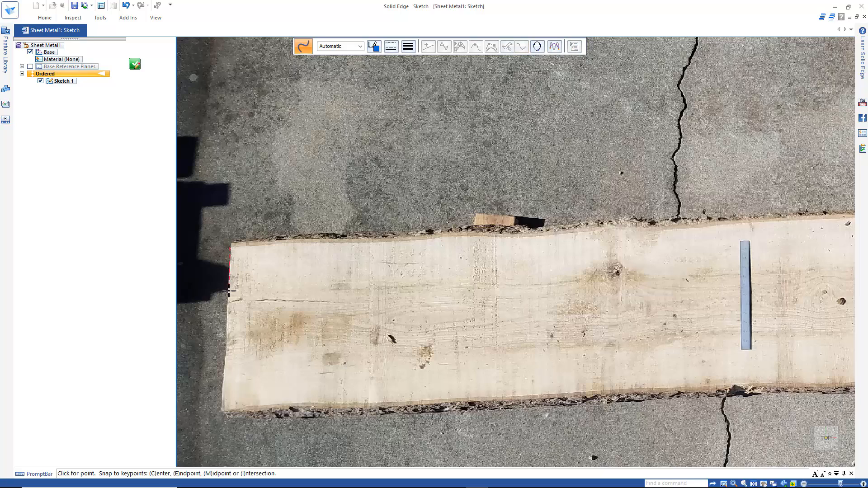
{"action": "left_click", "coordinate": [226, 327]}
{"action": "double_click", "coordinate": [221, 411]}
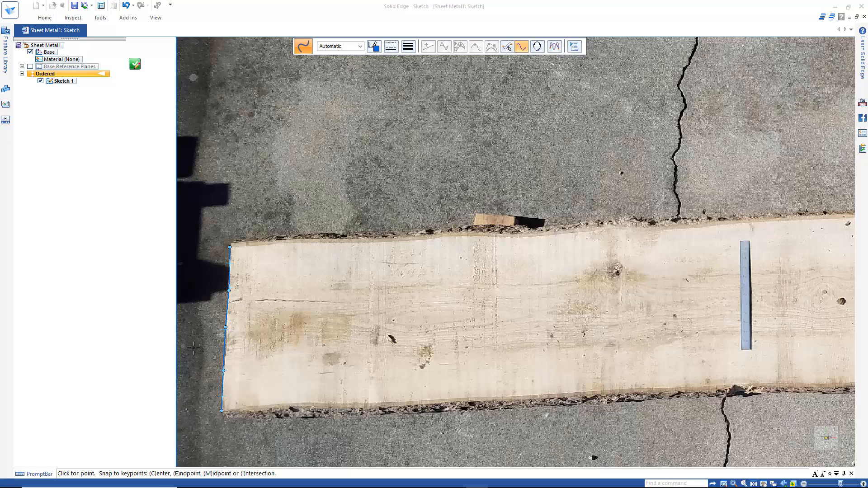
Trace the board's remaining edges with connected curves, closing the outline at the upper corner of the left end curve.
{"action": "left_click", "coordinate": [221, 411]}
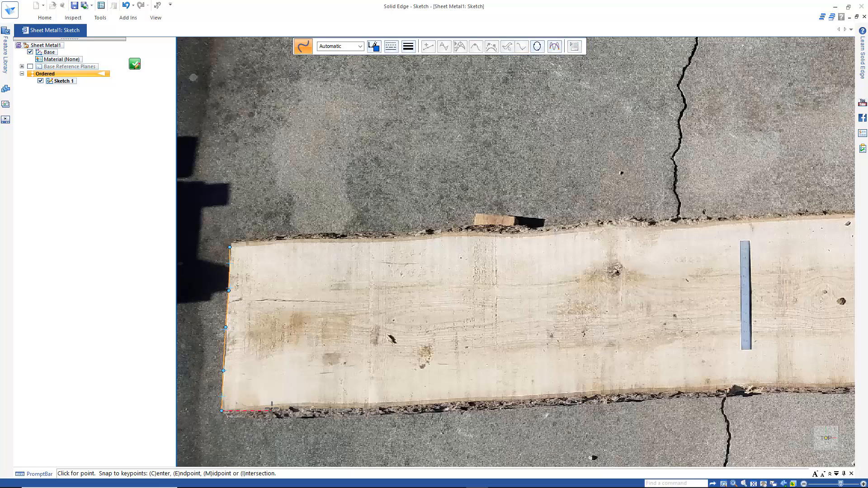
{"action": "left_click_drag", "start_coordinate": [312, 403], "coordinate": [706, 385]}
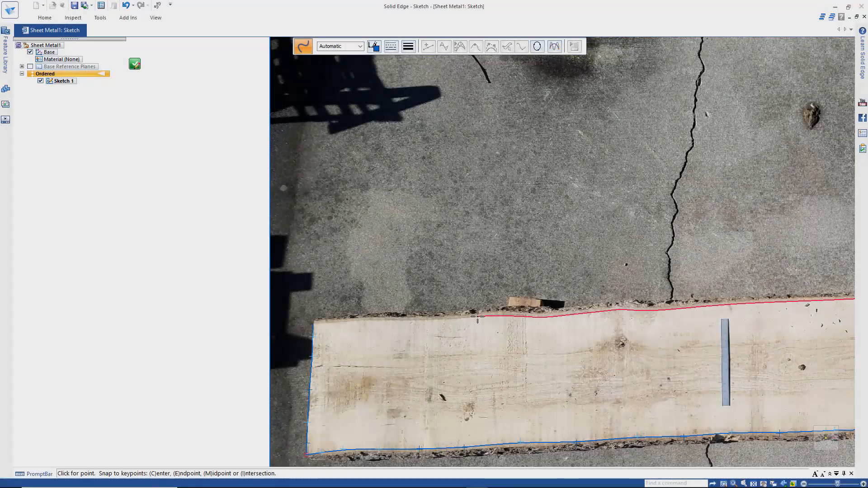
{"action": "left_click_drag", "start_coordinate": [477, 316], "coordinate": [420, 319]}
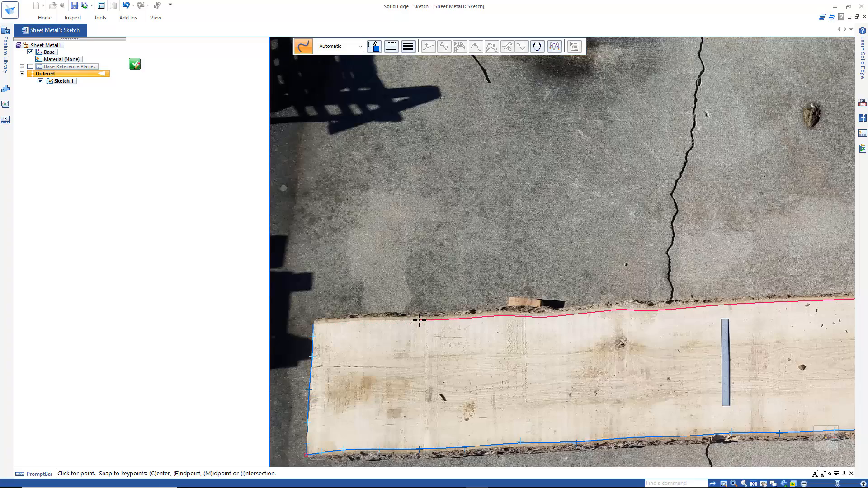
{"action": "left_click", "coordinate": [419, 320]}
{"action": "scroll", "coordinate": [338, 332], "scroll_direction": "down", "scroll_amount": 3}
{"action": "scroll", "coordinate": [330, 332], "scroll_direction": "up", "scroll_amount": 6}
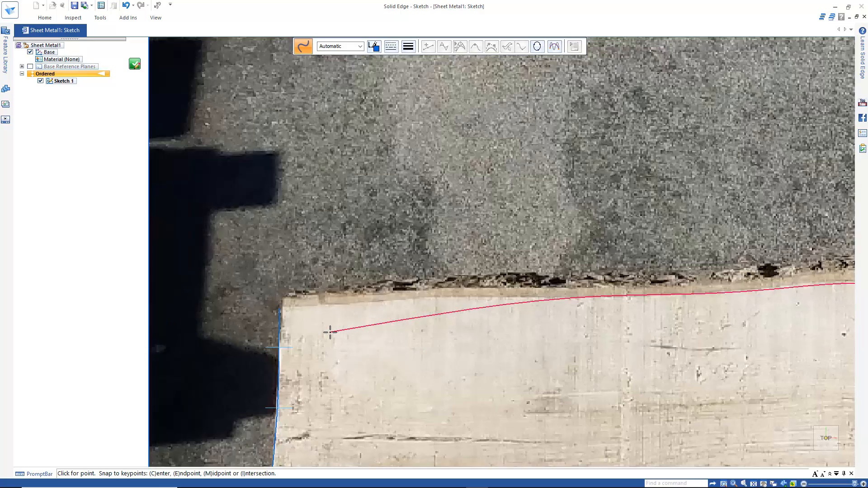
{"action": "scroll", "coordinate": [331, 332], "scroll_direction": "up", "scroll_amount": 3}
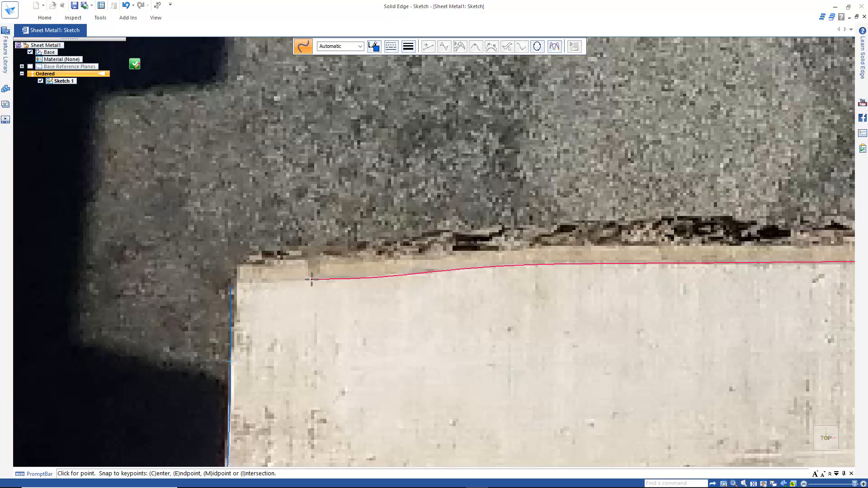
{"action": "left_click", "coordinate": [231, 285]}
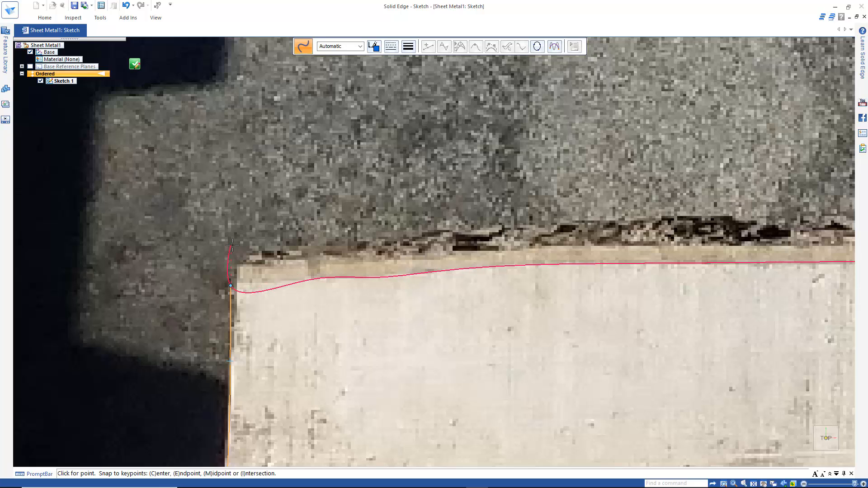
{"action": "right_click", "coordinate": [232, 247]}
{"action": "scroll", "coordinate": [279, 296], "scroll_direction": "down", "scroll_amount": 3}
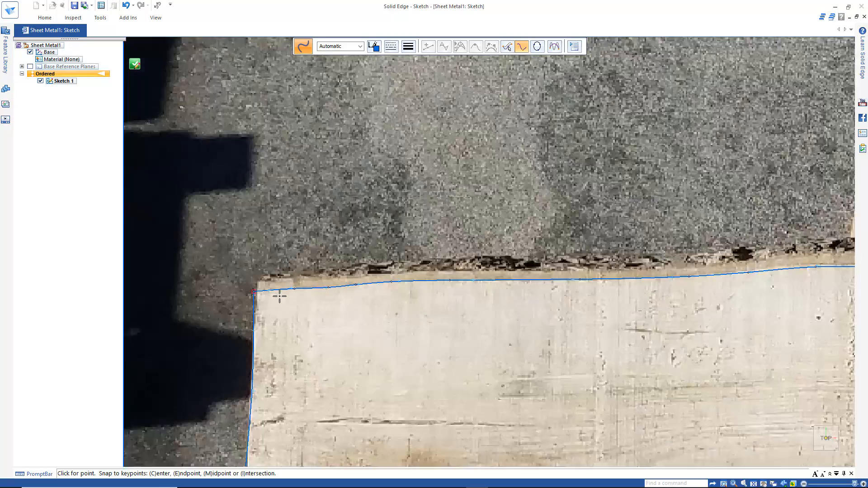
{"action": "scroll", "coordinate": [280, 296], "scroll_direction": "down", "scroll_amount": 4}
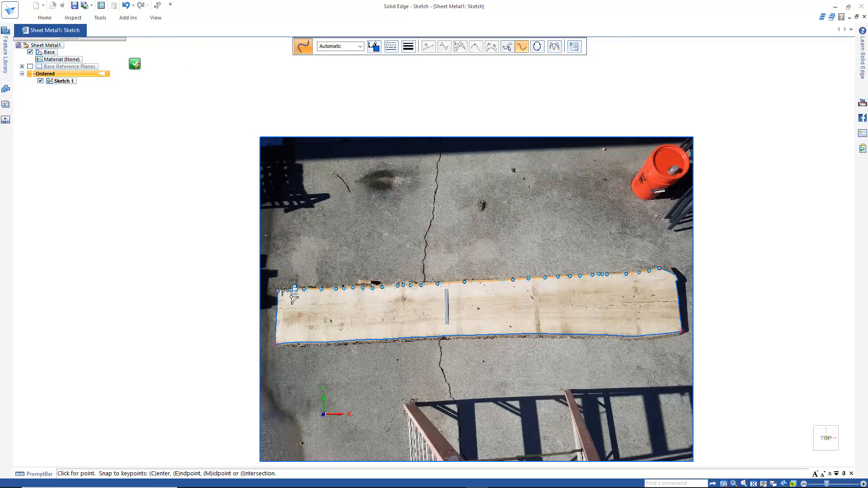
{"action": "key", "text": "Escape"}
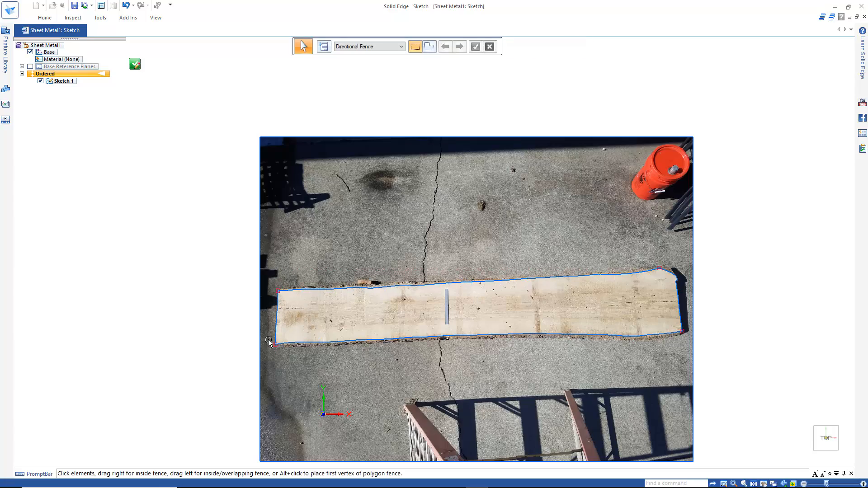
Refine the curve along the board's short left end by moving two of its edit points onto the wood's edge.
{"action": "scroll", "coordinate": [269, 339], "scroll_direction": "up", "scroll_amount": 5}
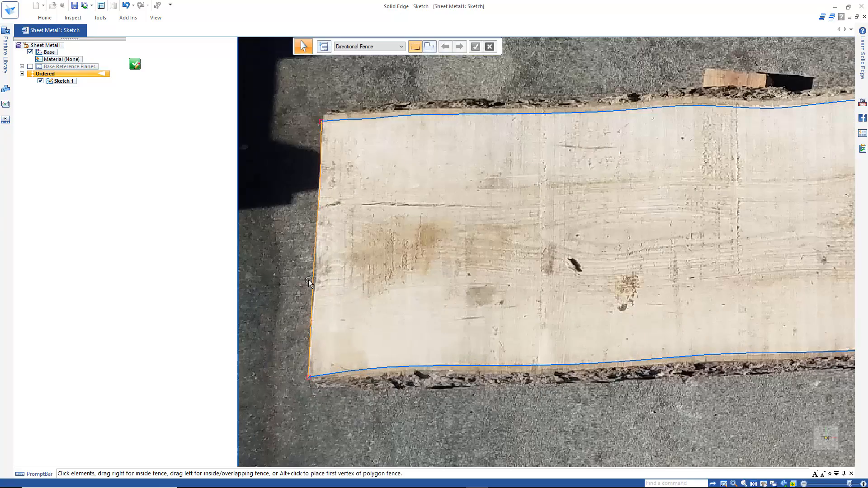
{"action": "scroll", "coordinate": [302, 289], "scroll_direction": "up", "scroll_amount": 3}
{"action": "left_click", "coordinate": [330, 272]}
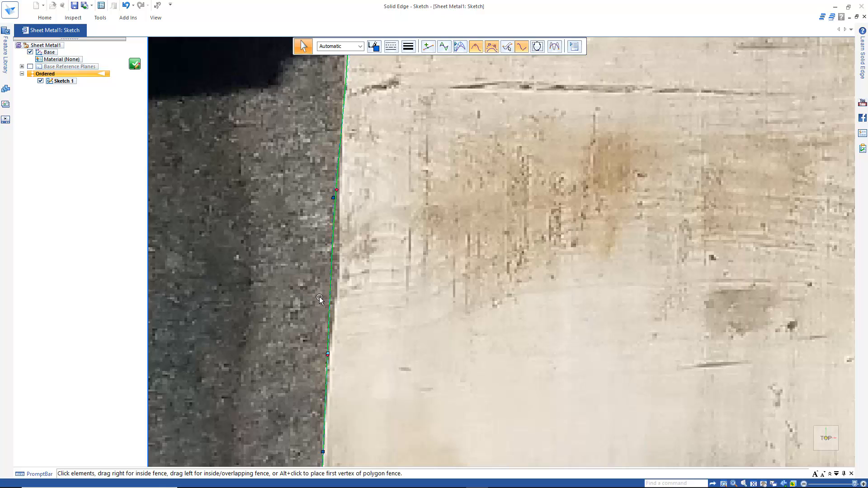
{"action": "scroll", "coordinate": [319, 298], "scroll_direction": "down", "scroll_amount": 5}
{"action": "left_click", "coordinate": [265, 295]}
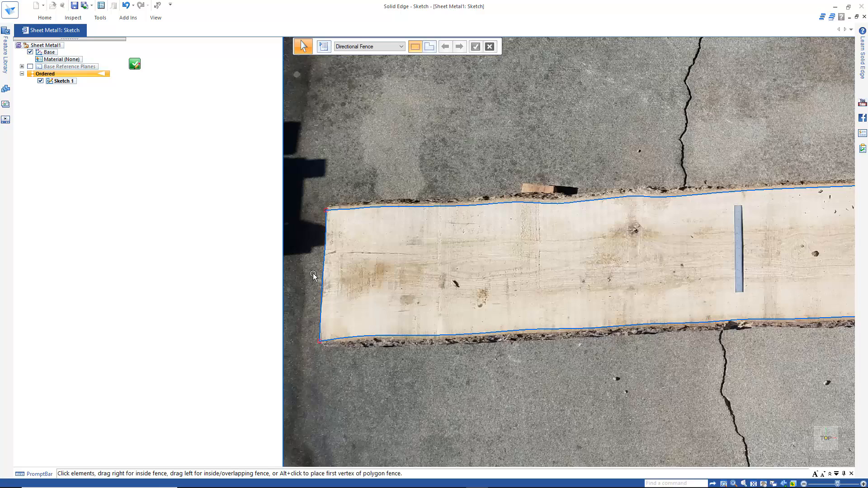
{"action": "scroll", "coordinate": [307, 291], "scroll_direction": "up", "scroll_amount": 6}
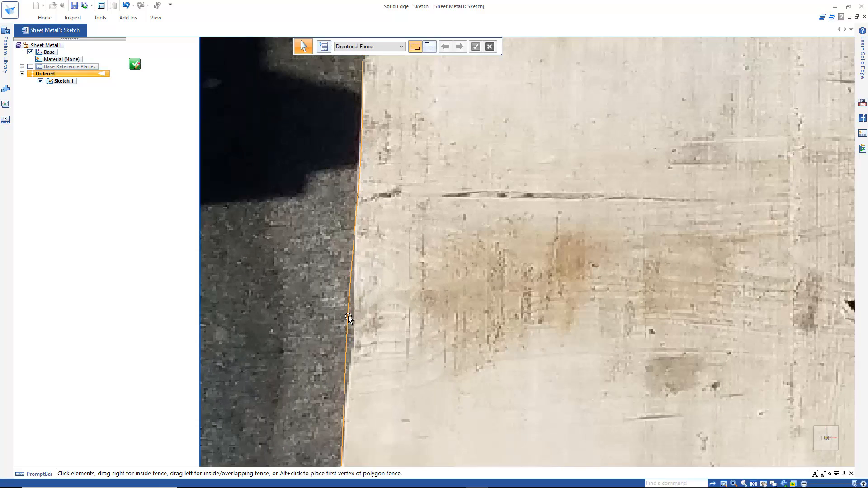
{"action": "left_click", "coordinate": [348, 320]}
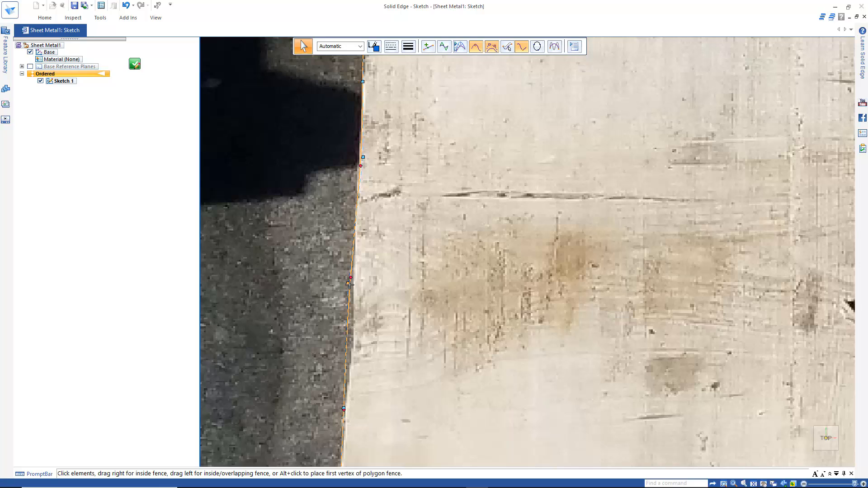
{"action": "left_click_drag", "start_coordinate": [348, 284], "coordinate": [353, 283]}
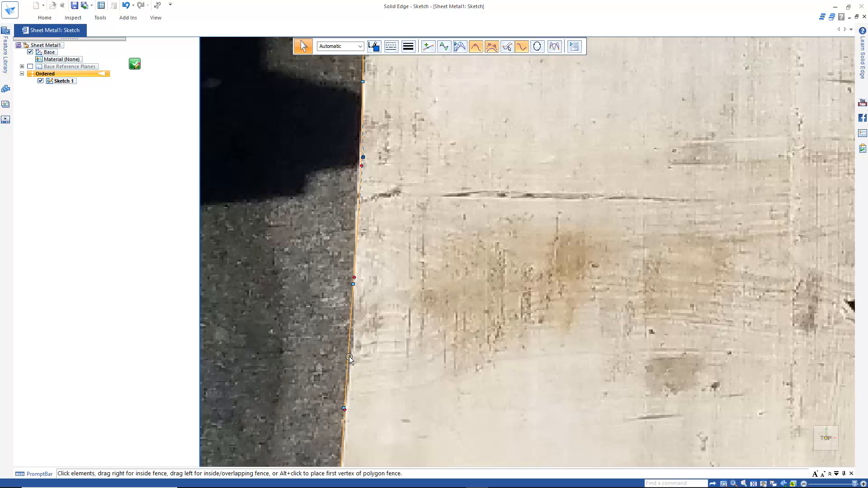
{"action": "left_click_drag", "start_coordinate": [343, 409], "coordinate": [350, 405]}
{"action": "scroll", "coordinate": [338, 389], "scroll_direction": "down", "scroll_amount": 6}
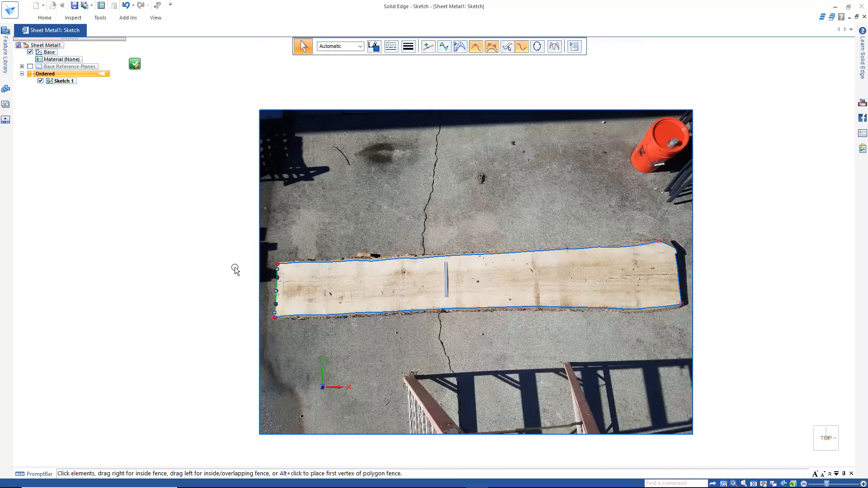
{"action": "key", "text": "Escape"}
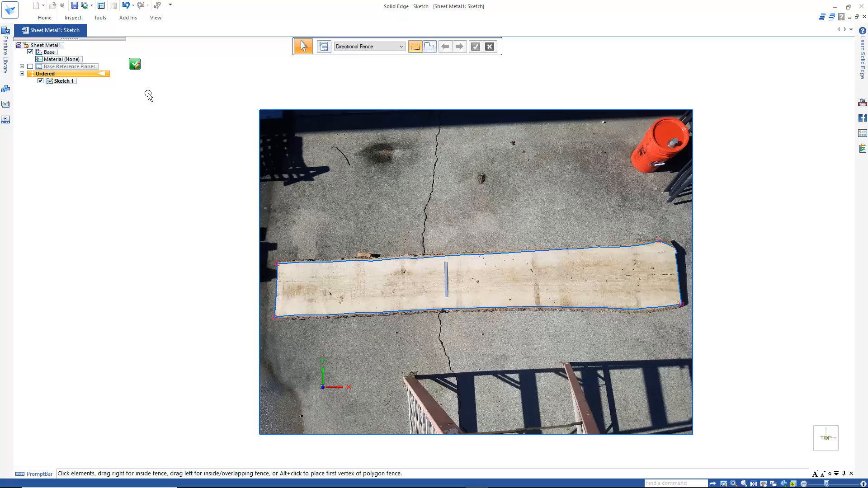
Close and finish the sketch containing the board outline and exit the Sketch command.
{"action": "left_click", "coordinate": [136, 64]}
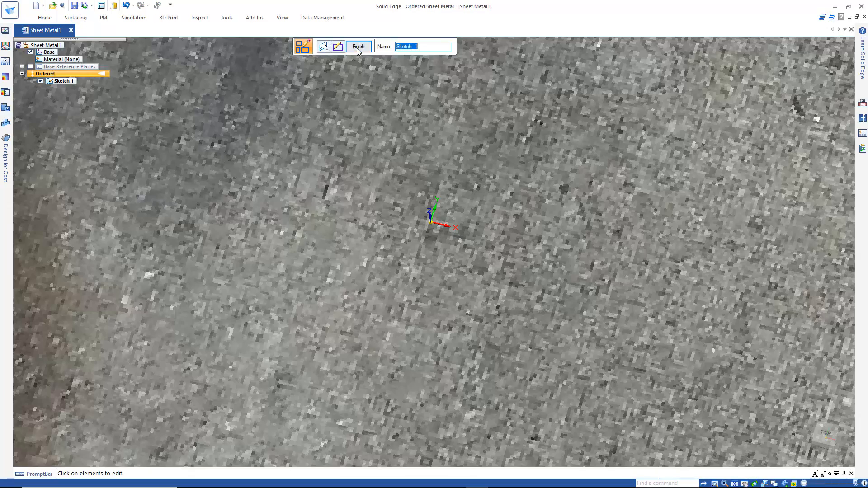
{"action": "scroll", "coordinate": [348, 240], "scroll_direction": "down", "scroll_amount": 5}
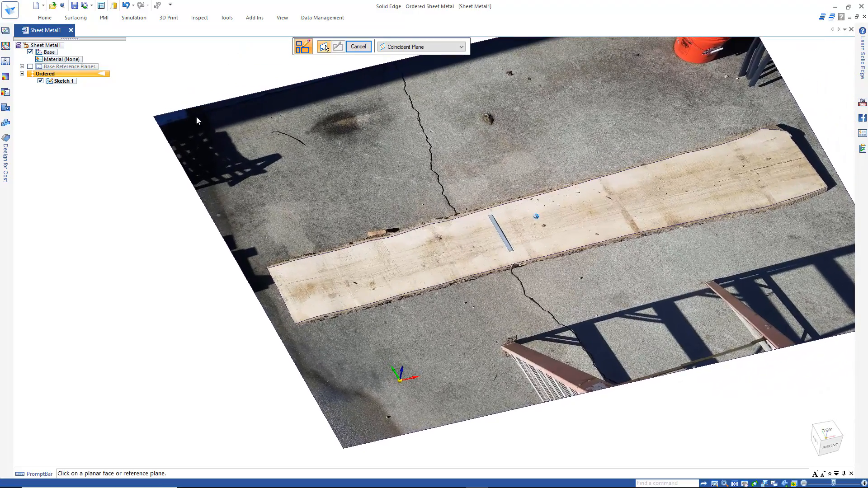
{"action": "left_click", "coordinate": [358, 47]}
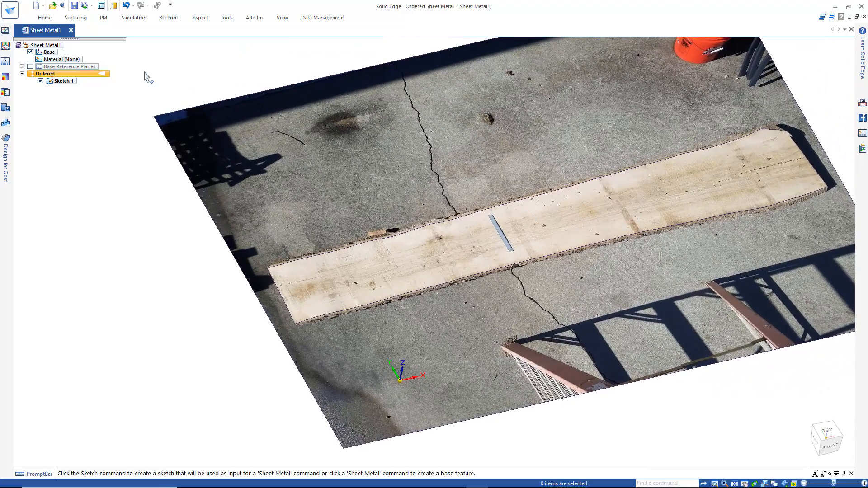
Apply the Wood, Ash material to the model with a material thickness of 50 mm.
{"action": "double_click", "coordinate": [76, 62]}
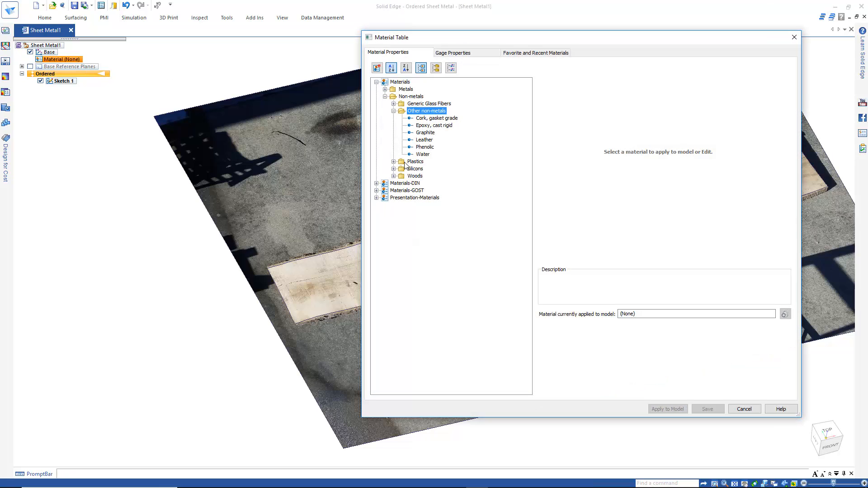
{"action": "left_click", "coordinate": [393, 110]}
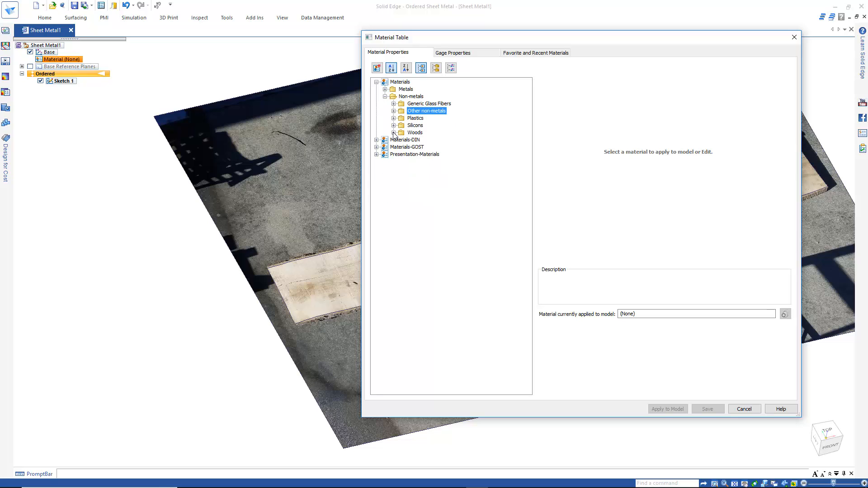
{"action": "left_click", "coordinate": [393, 132]}
{"action": "left_click", "coordinate": [432, 140]}
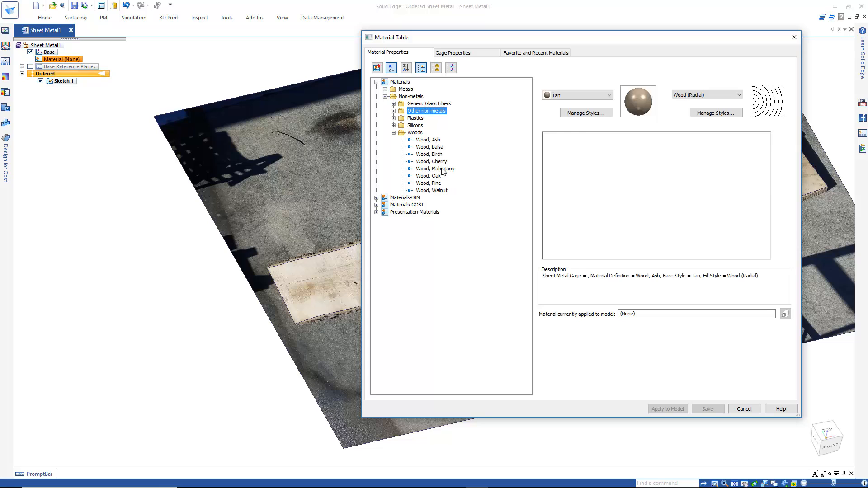
{"action": "left_click", "coordinate": [475, 53]}
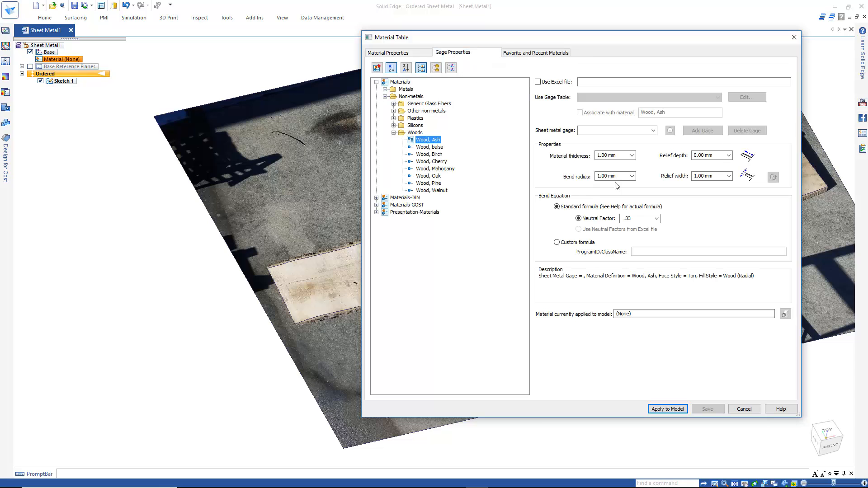
{"action": "left_click", "coordinate": [615, 157]}
{"action": "type", "text": "50"}
{"action": "key", "text": "Tab"}
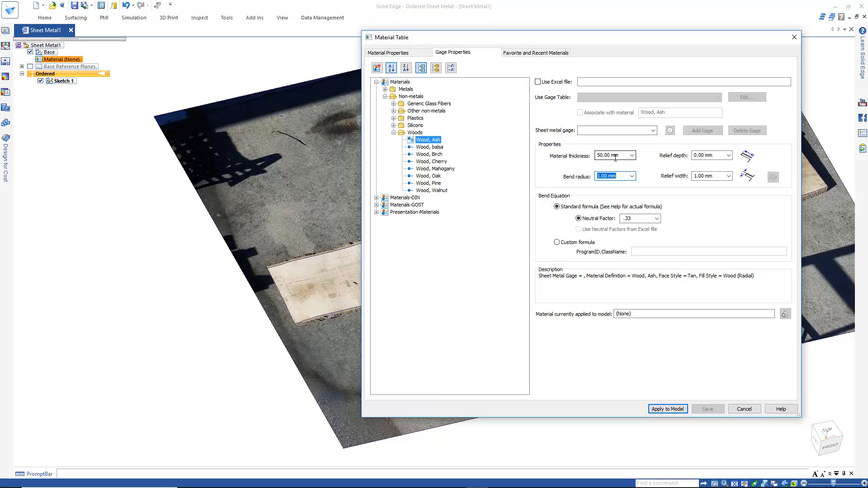
{"action": "left_click", "coordinate": [664, 409]}
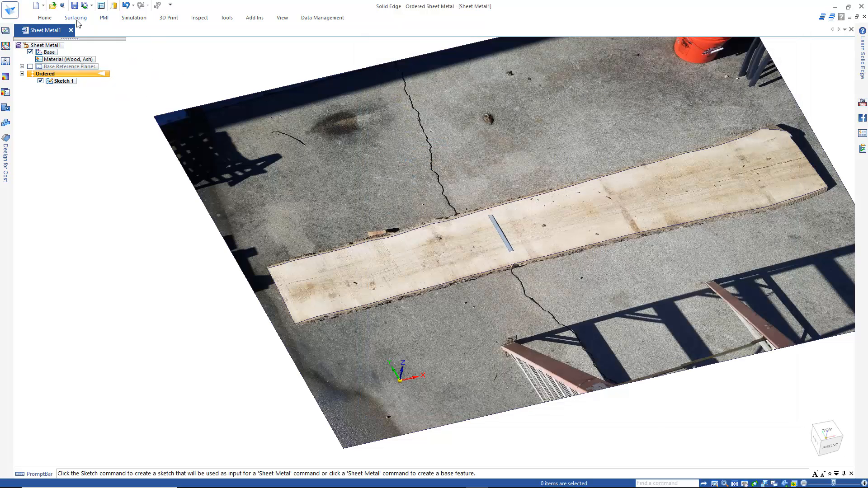
Create a 50 mm thick Tab from the traced board outline chain, with the thickness extending above the sketch plane.
{"action": "left_click", "coordinate": [43, 18]}
{"action": "left_click", "coordinate": [186, 42]}
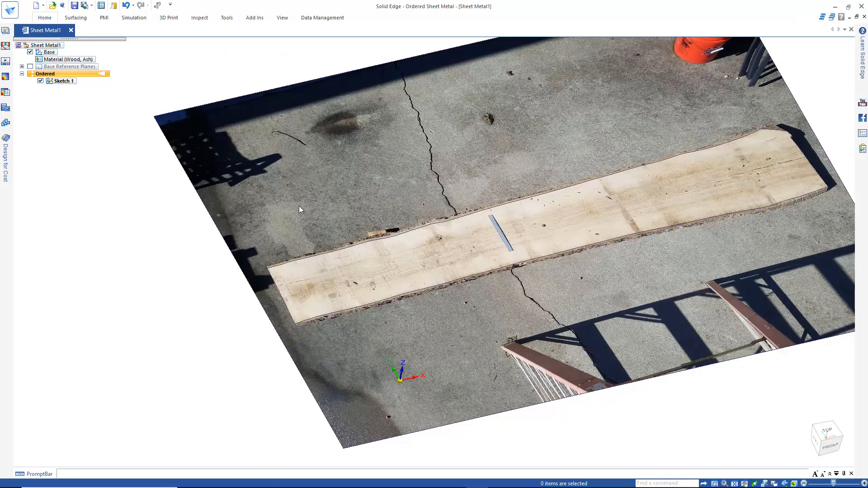
{"action": "left_click", "coordinate": [355, 246]}
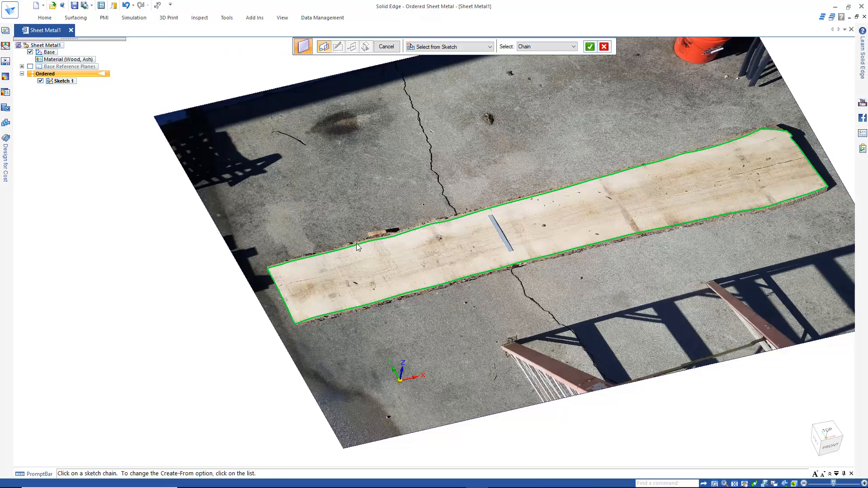
{"action": "right_click", "coordinate": [388, 193]}
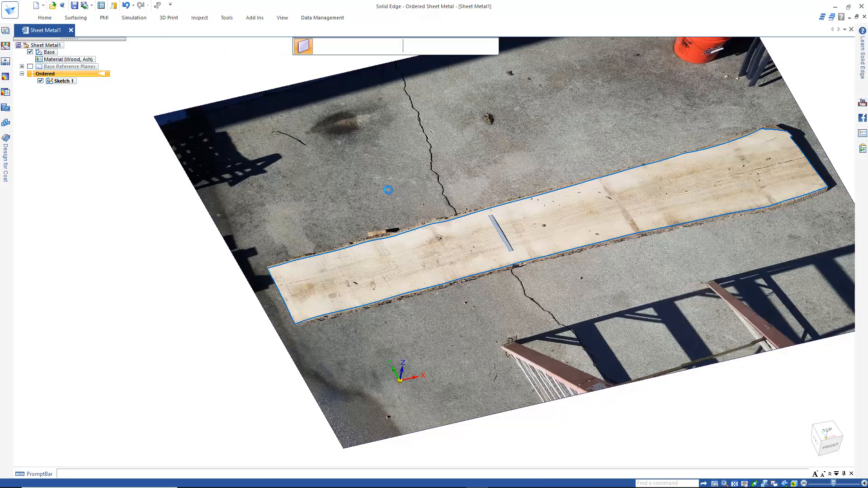
{"action": "left_click", "coordinate": [399, 164]}
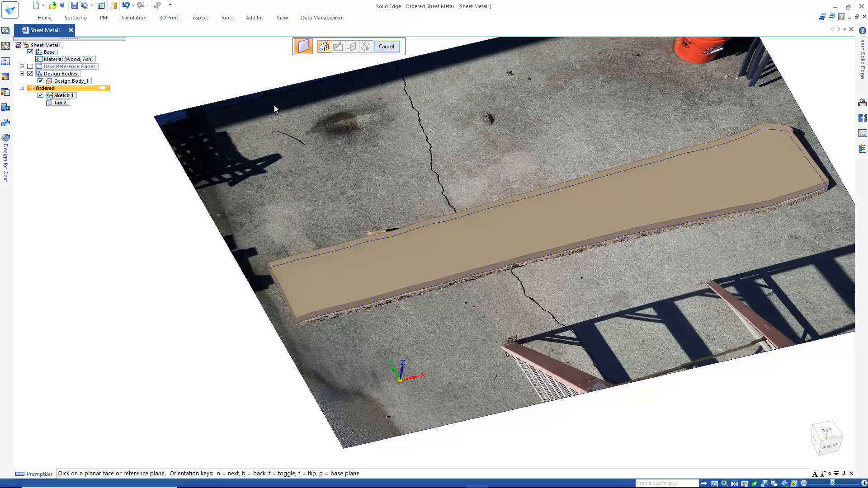
{"action": "scroll", "coordinate": [267, 143], "scroll_direction": "down", "scroll_amount": 3}
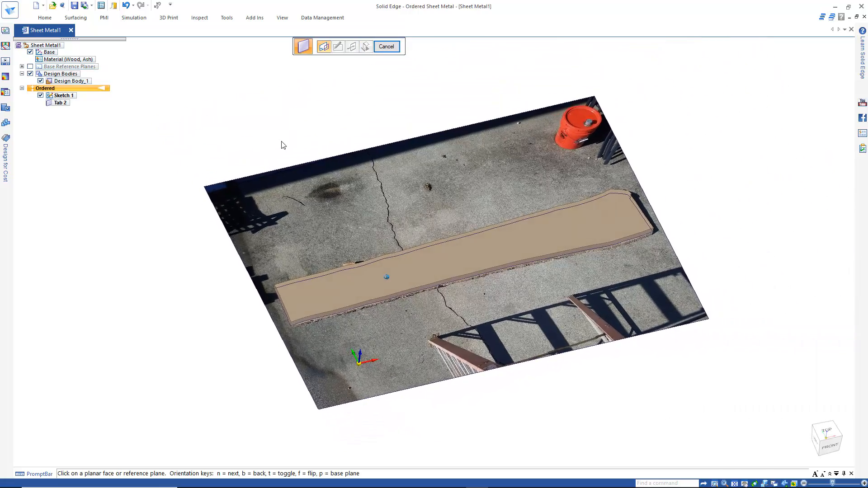
{"action": "left_click", "coordinate": [386, 47]}
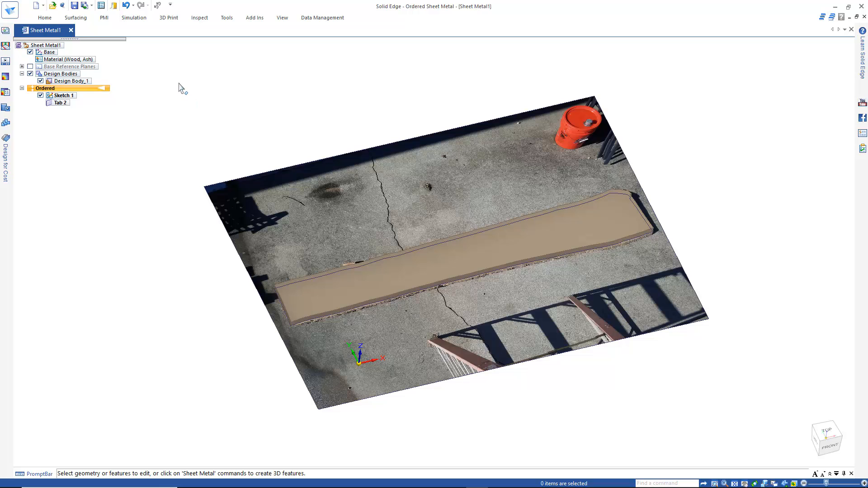
Create a flat pattern of the board with its top face oriented upward and its long front edge defining the x-axis.
{"action": "left_click", "coordinate": [227, 18]}
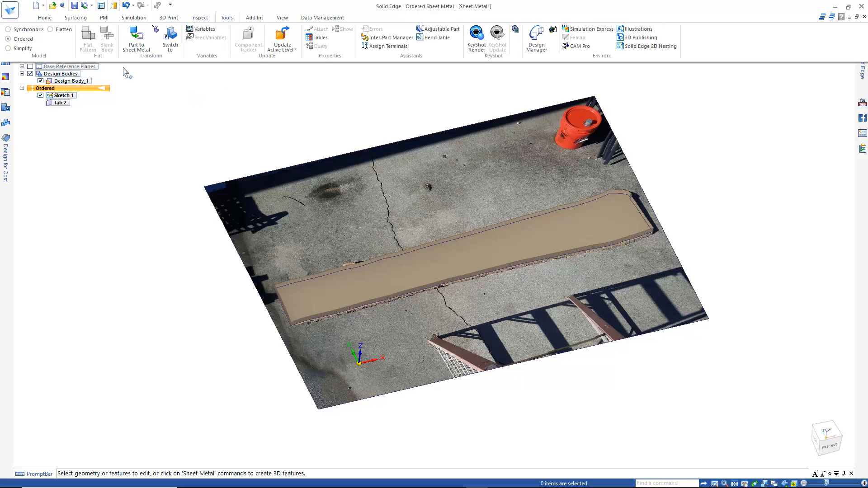
{"action": "left_click", "coordinate": [87, 38]}
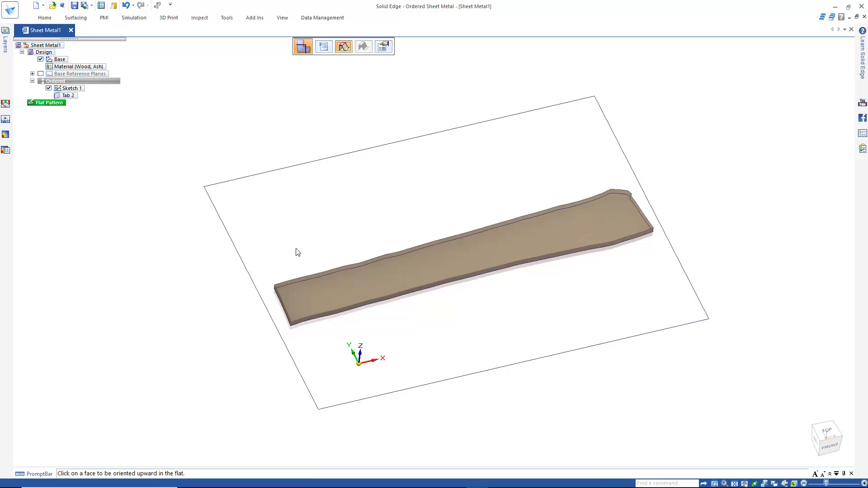
{"action": "left_click", "coordinate": [441, 256]}
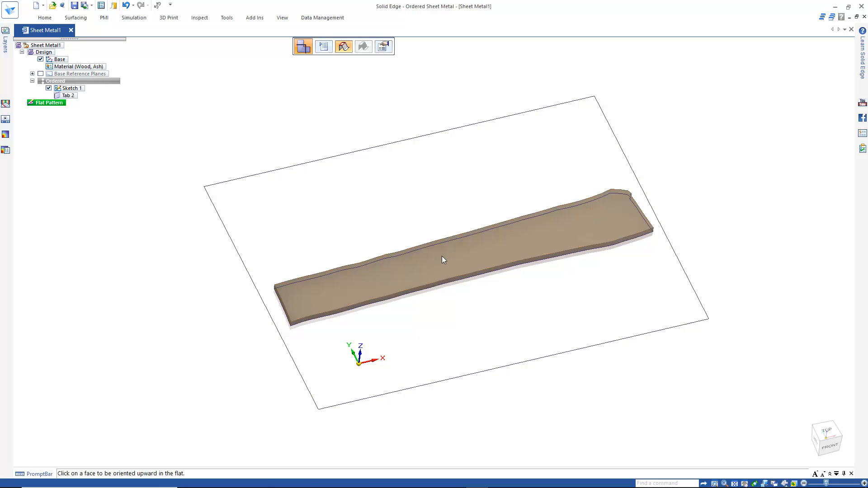
{"action": "left_click", "coordinate": [405, 290]}
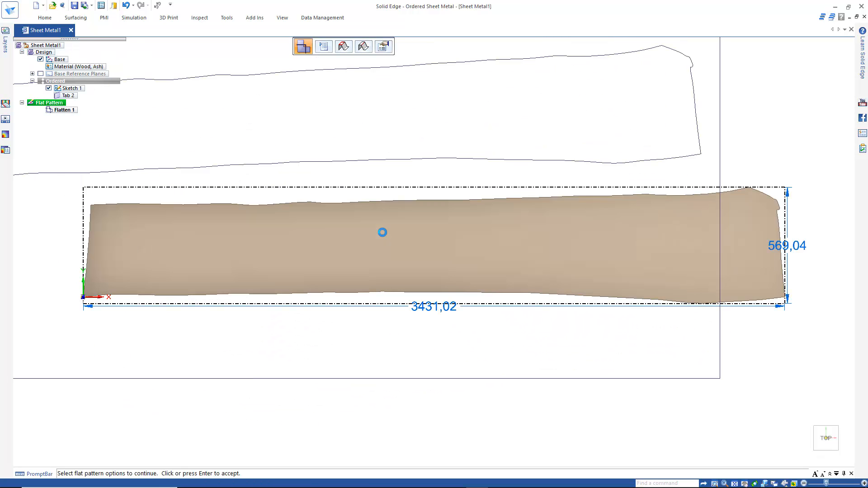
Save the sheet metal document as LiveEdgeWood in the Leather Hides folder.
{"action": "left_click", "coordinate": [74, 7]}
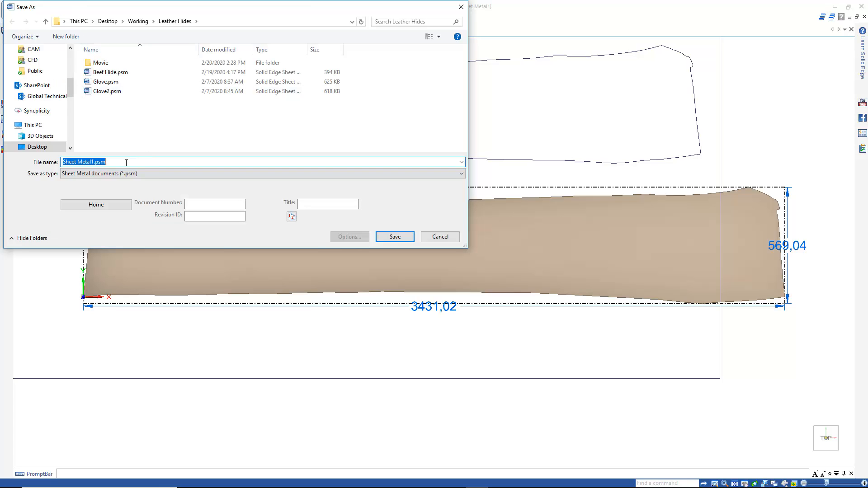
{"action": "type", "text": "LiveEdgeWood"}
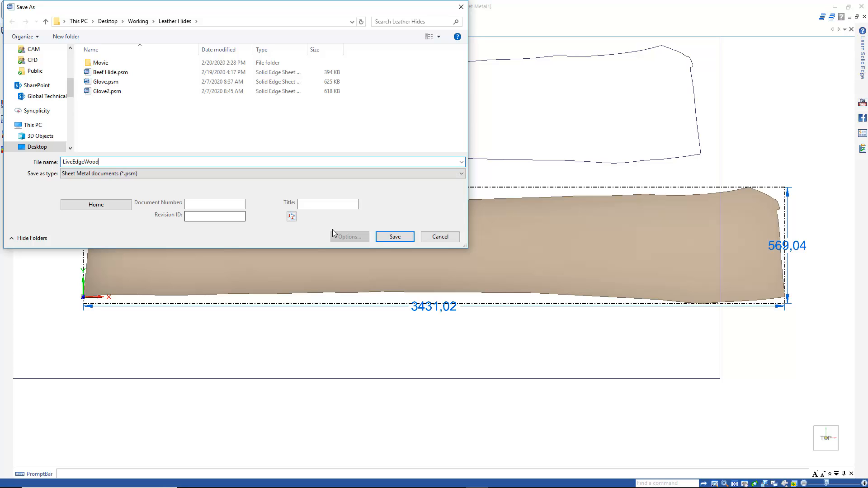
{"action": "left_click", "coordinate": [395, 236]}
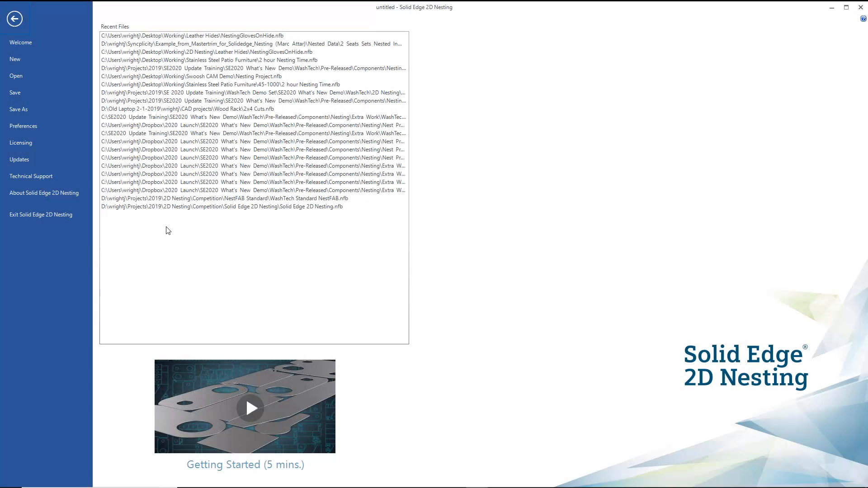
Switch to Solid Edge 2D Nesting, start a new nesting project and import Beef Hide.psm as a part.
{"action": "left_click", "coordinate": [25, 59]}
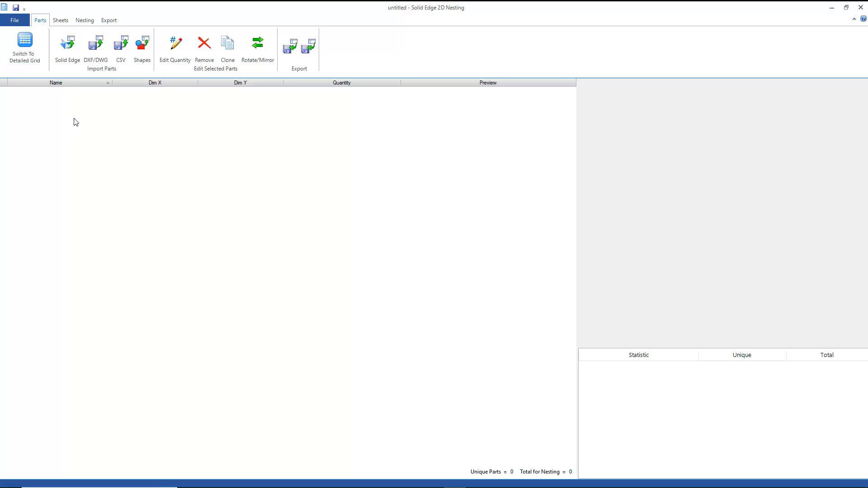
{"action": "left_click", "coordinate": [69, 50]}
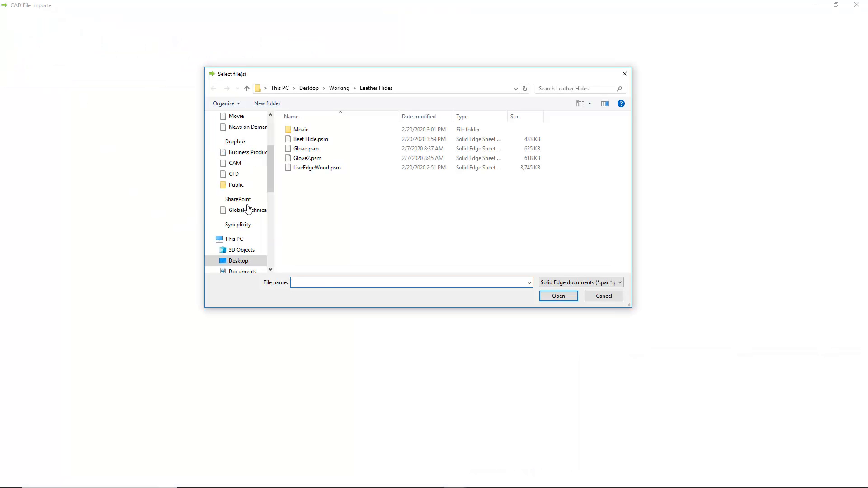
{"action": "left_click", "coordinate": [313, 140]}
{"action": "left_click", "coordinate": [560, 296]}
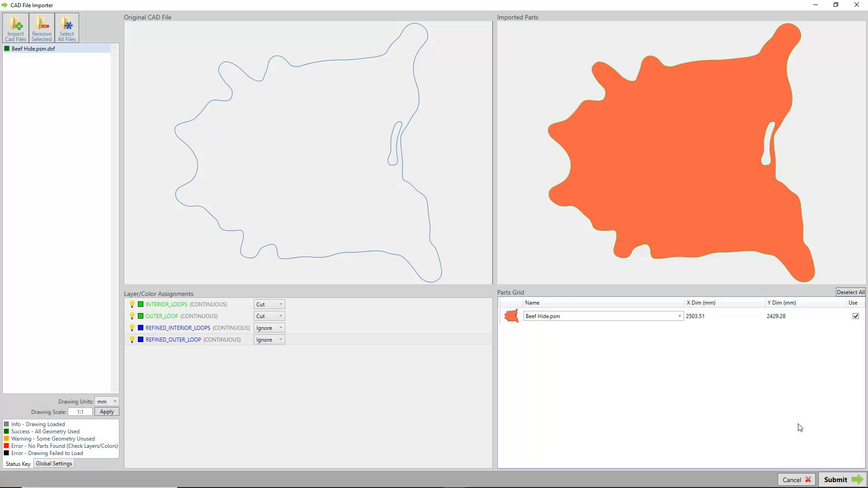
{"action": "left_click", "coordinate": [831, 478]}
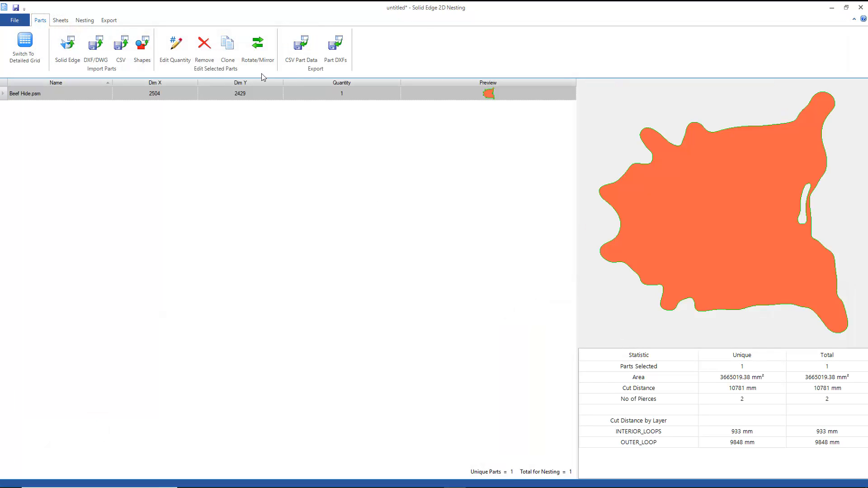
Rotate the Beef Hide part by 180° using a 90° rotation increment and use it as a sheet.
{"action": "left_click", "coordinate": [258, 47]}
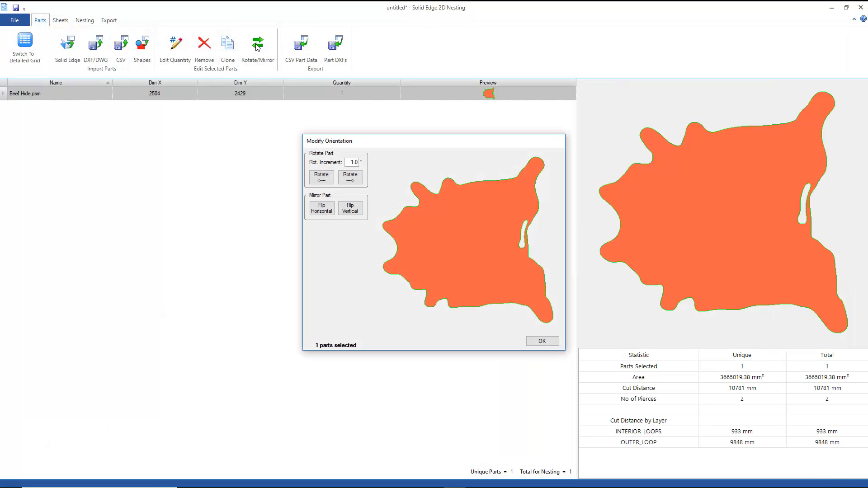
{"action": "double_click", "coordinate": [357, 163]}
{"action": "type", "text": "90"}
{"action": "left_click", "coordinate": [349, 178]}
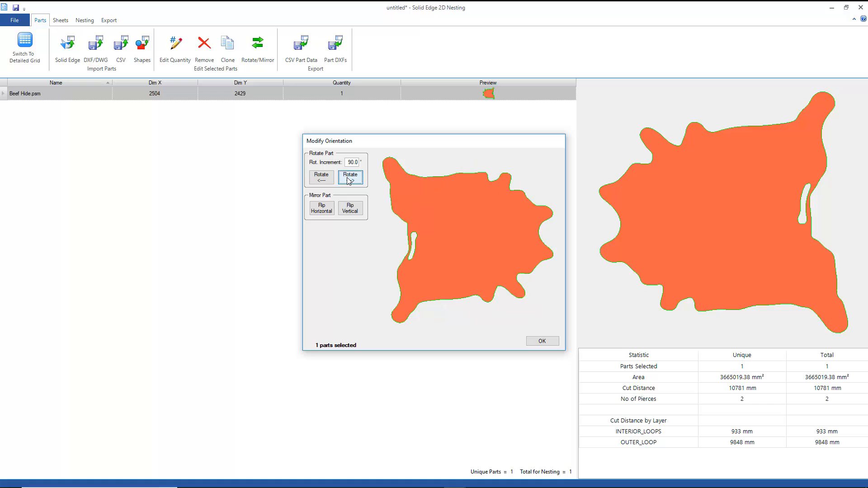
{"action": "left_click", "coordinate": [540, 342]}
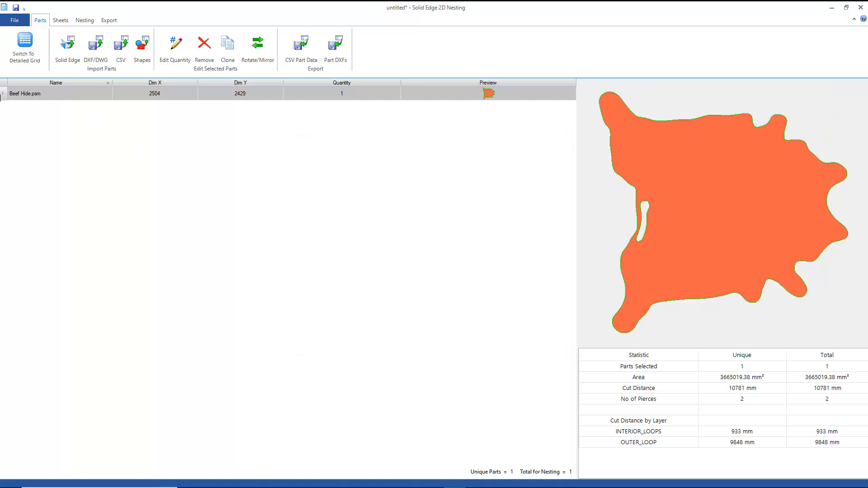
{"action": "right_click", "coordinate": [2, 95]}
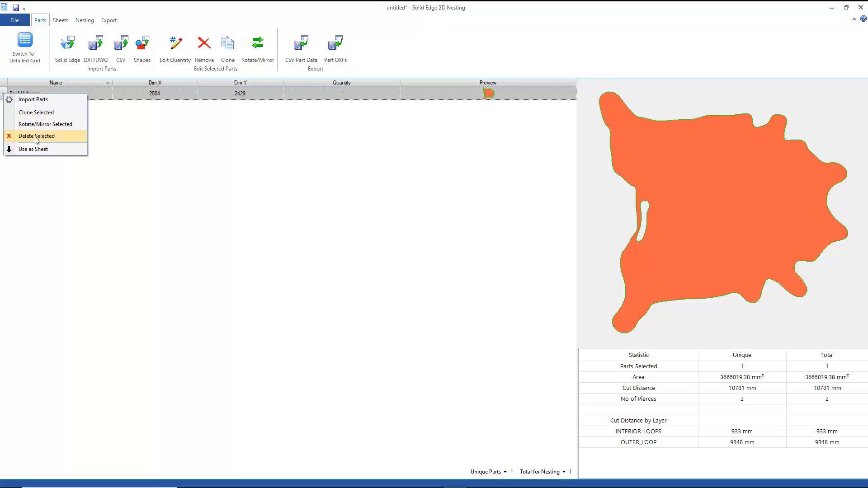
{"action": "left_click", "coordinate": [51, 148]}
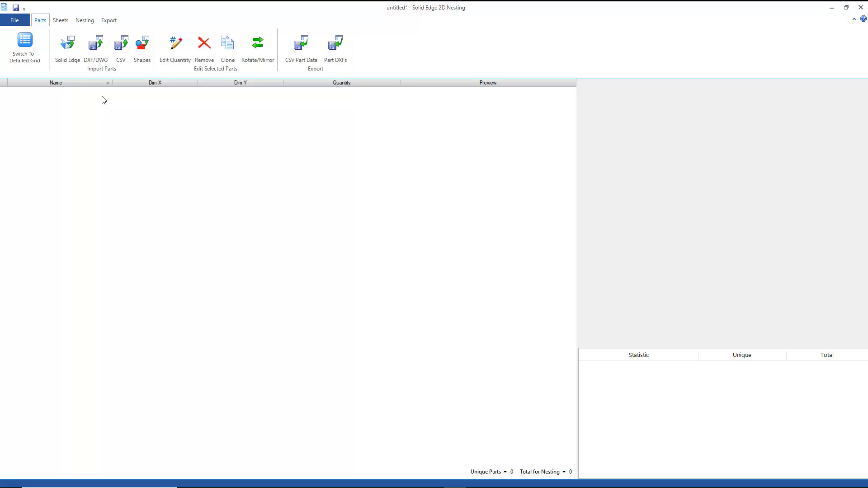
Import all the parts from the Example ASTM.dxf drawing in the Leather Hides folder.
{"action": "left_click", "coordinate": [98, 50]}
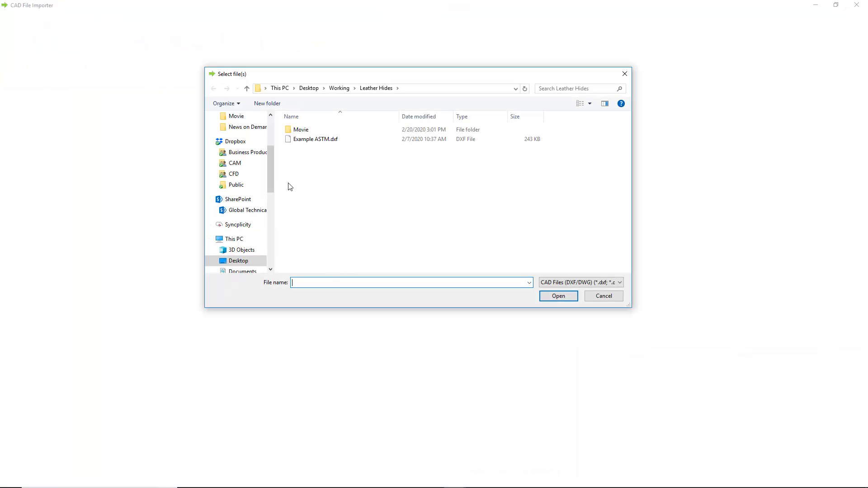
{"action": "left_click", "coordinate": [302, 140]}
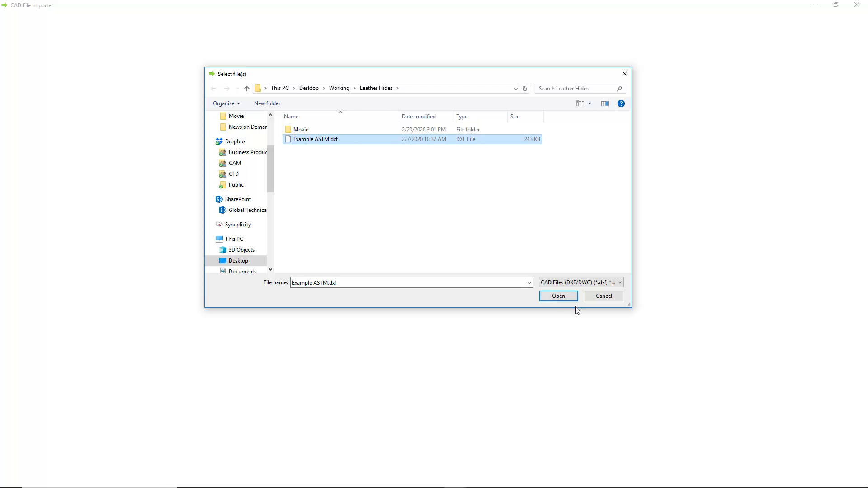
{"action": "left_click", "coordinate": [569, 296]}
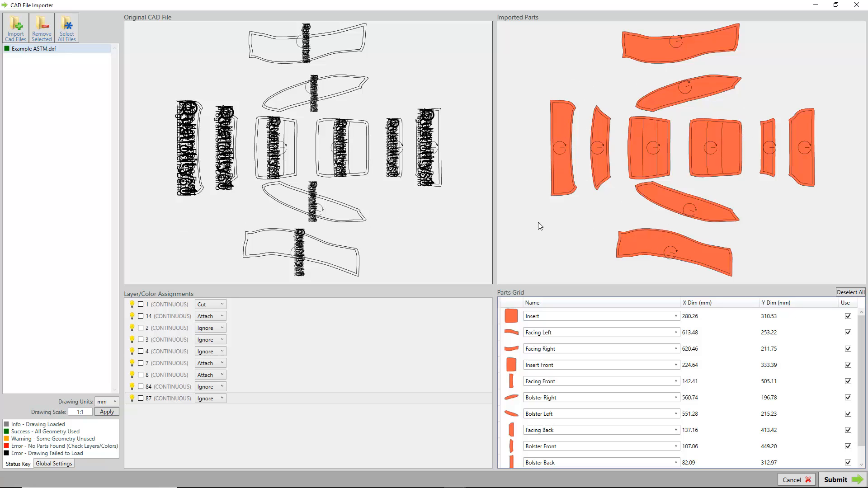
{"action": "left_click", "coordinate": [831, 480]}
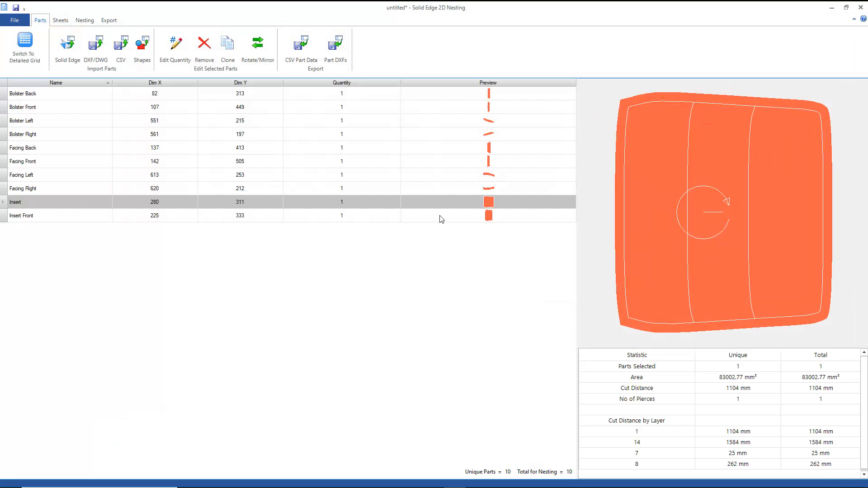
Preview the bolster parts and rotate Bolster Left counterclockwise in 1° increments until its long side lies roughly horizontal.
{"action": "left_click", "coordinate": [478, 93]}
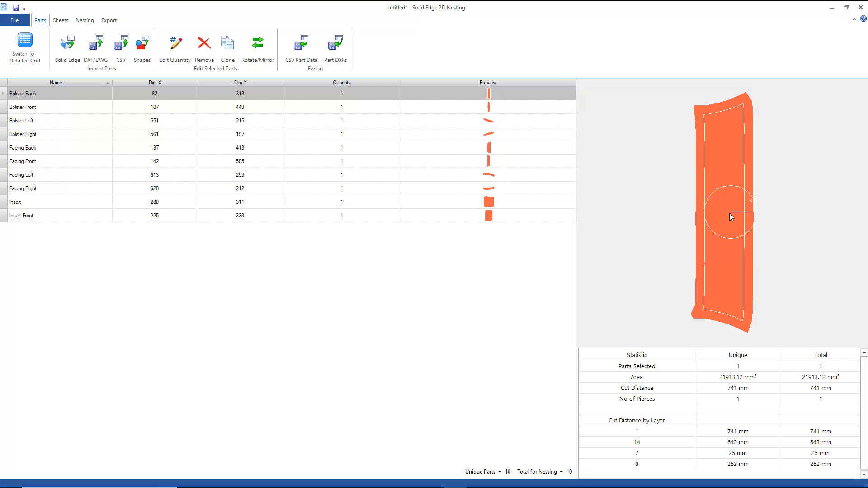
{"action": "left_click", "coordinate": [509, 109]}
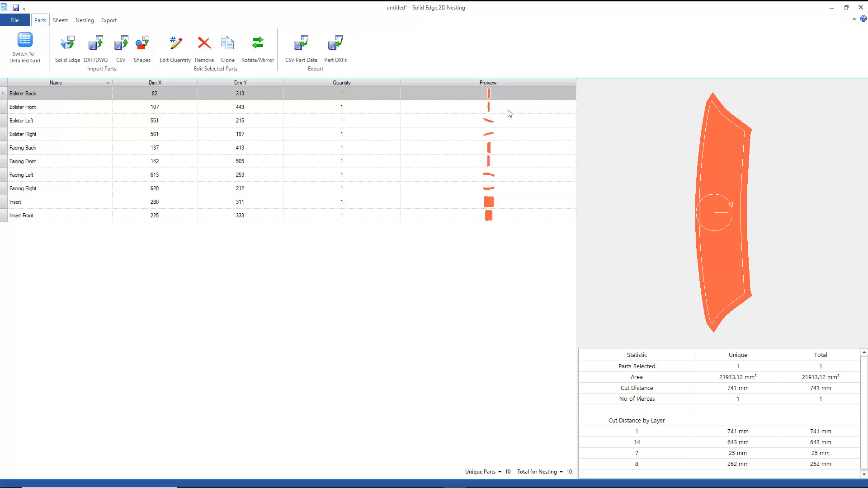
{"action": "left_click", "coordinate": [509, 124]}
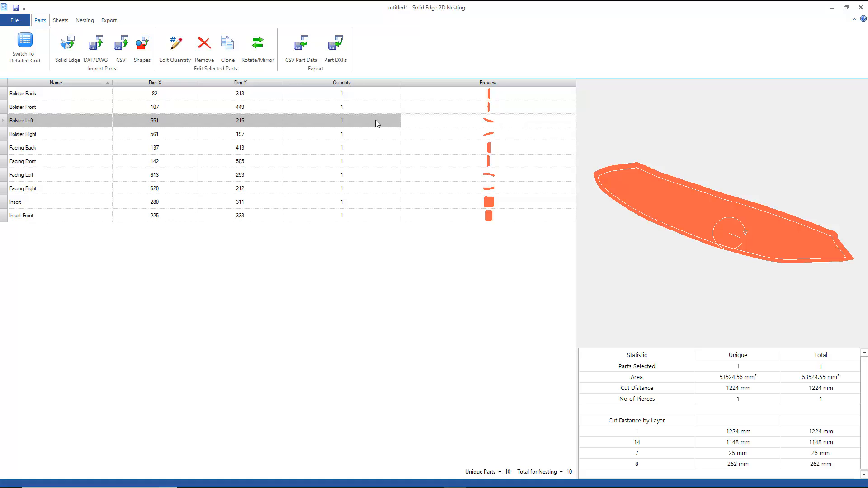
{"action": "left_click", "coordinate": [258, 48]}
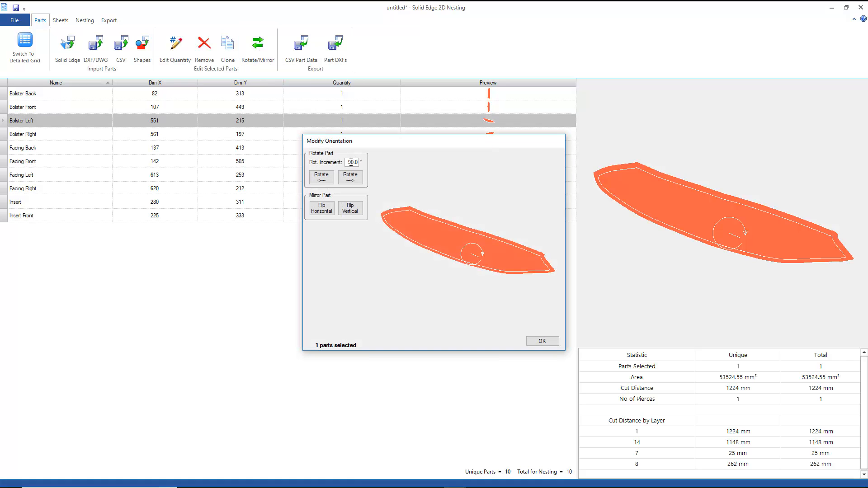
{"action": "left_click_drag", "start_coordinate": [347, 163], "coordinate": [361, 163]}
{"action": "type", "text": "1"}
{"action": "left_click", "coordinate": [322, 178]}
{"action": "left_click", "coordinate": [322, 177]}
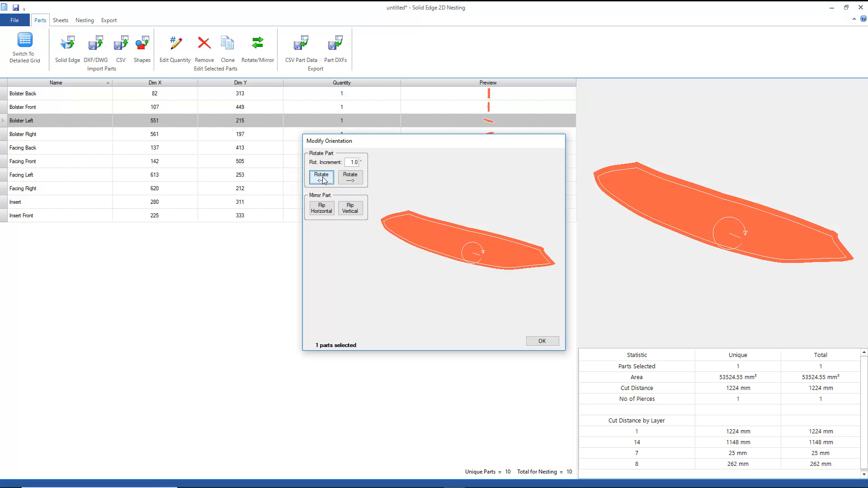
{"action": "left_click", "coordinate": [322, 177]}
{"action": "left_click", "coordinate": [322, 178]}
{"action": "left_click", "coordinate": [322, 177]}
{"action": "left_click", "coordinate": [322, 177]}
{"action": "left_click", "coordinate": [322, 177]}
{"action": "left_click", "coordinate": [322, 177]}
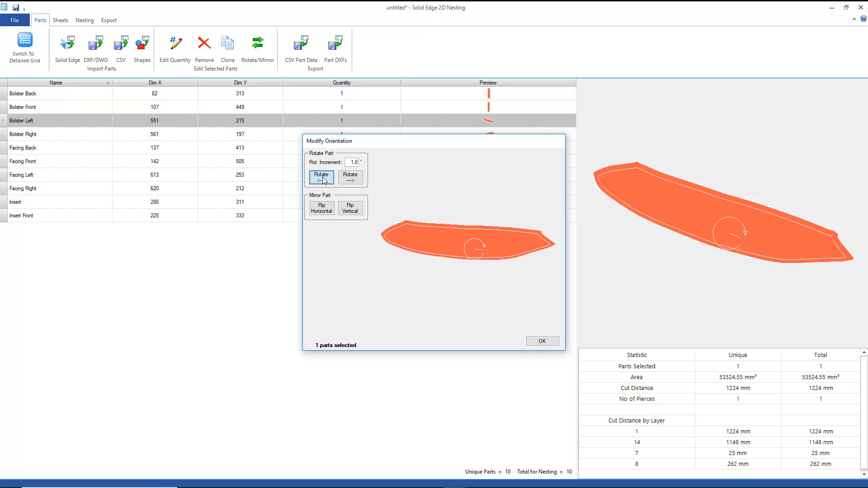
{"action": "left_click", "coordinate": [321, 177]}
{"action": "left_click", "coordinate": [322, 177]}
{"action": "left_click", "coordinate": [322, 177]}
{"action": "left_click", "coordinate": [322, 178]}
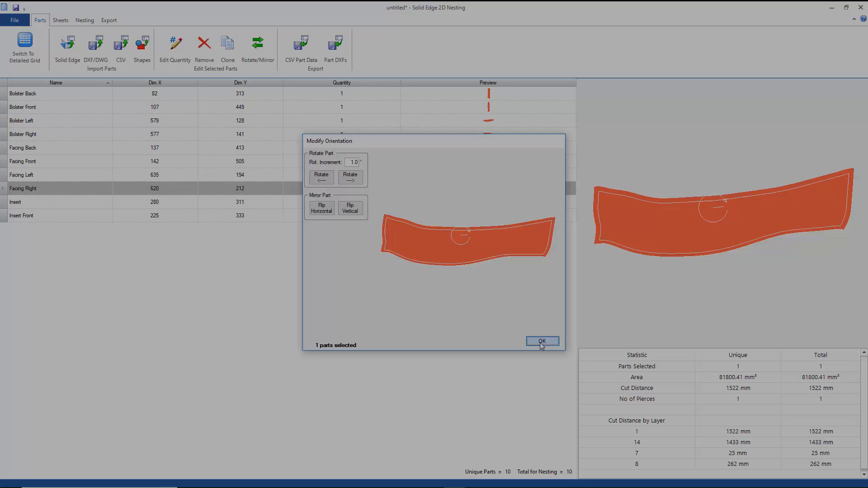
{"action": "left_click", "coordinate": [542, 341]}
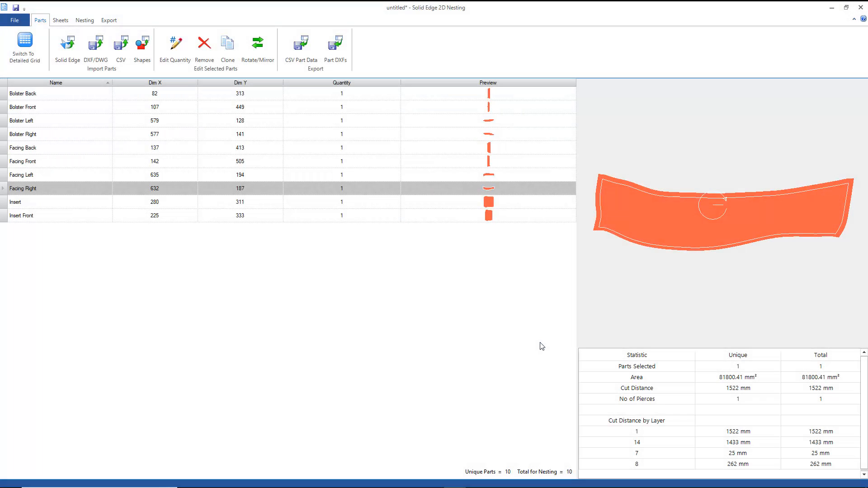
Set the quantity of every imported part, from Bolster Back through Insert Front, to 4.
{"action": "left_click", "coordinate": [473, 215]}
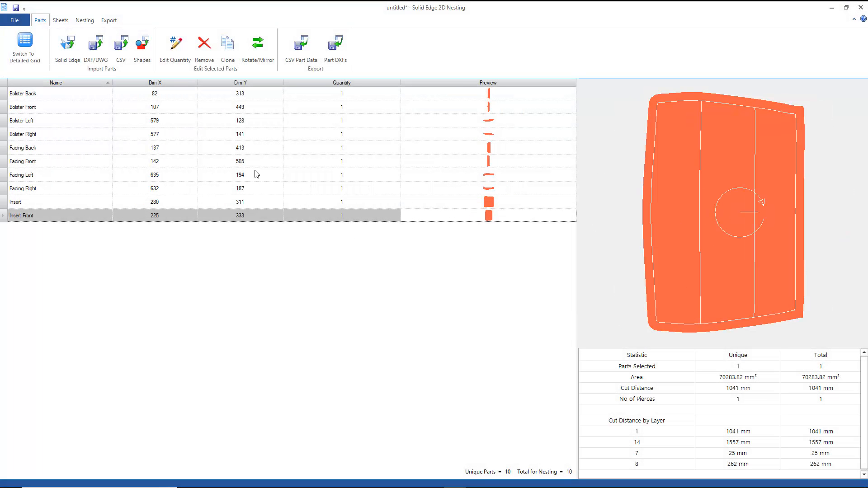
{"action": "left_click", "coordinate": [342, 93]}
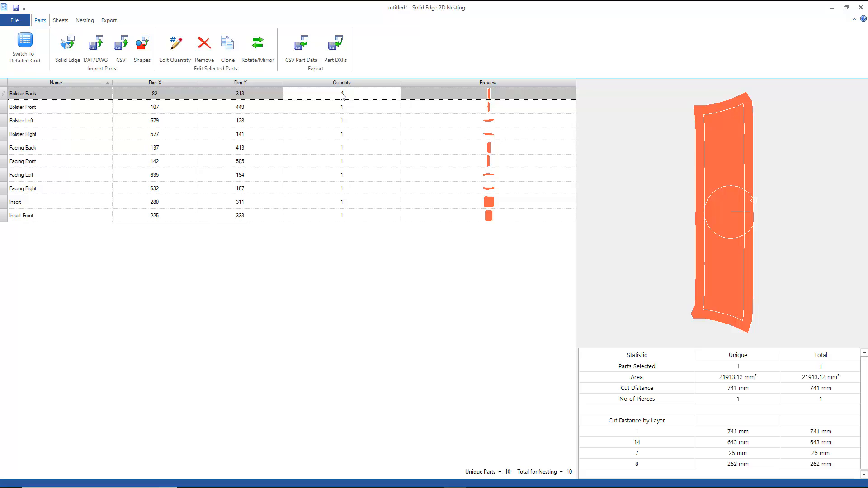
{"action": "type", "text": "4"}
{"action": "key", "text": "Return"}
{"action": "type", "text": "4"}
{"action": "key", "text": "Return"}
{"action": "type", "text": "4"}
{"action": "key", "text": "Return"}
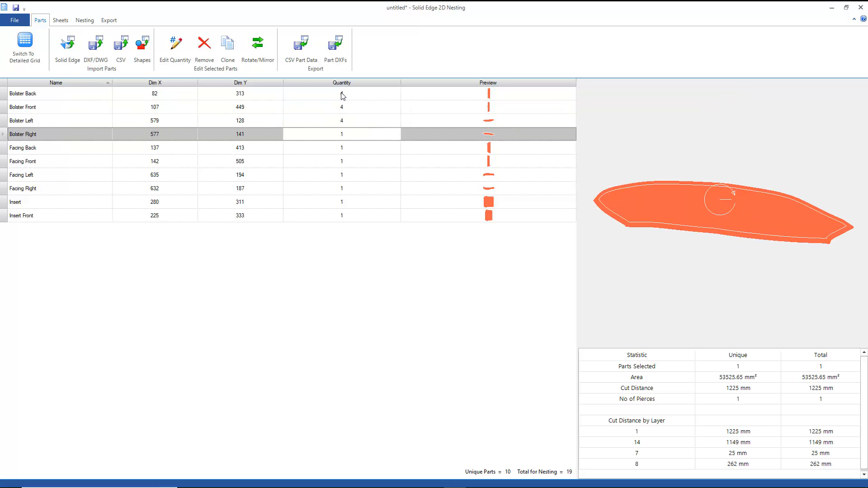
{"action": "type", "text": "4"}
{"action": "key", "text": "Return"}
{"action": "type", "text": "4"}
{"action": "key", "text": "Return"}
{"action": "type", "text": "4"}
{"action": "key", "text": "Return"}
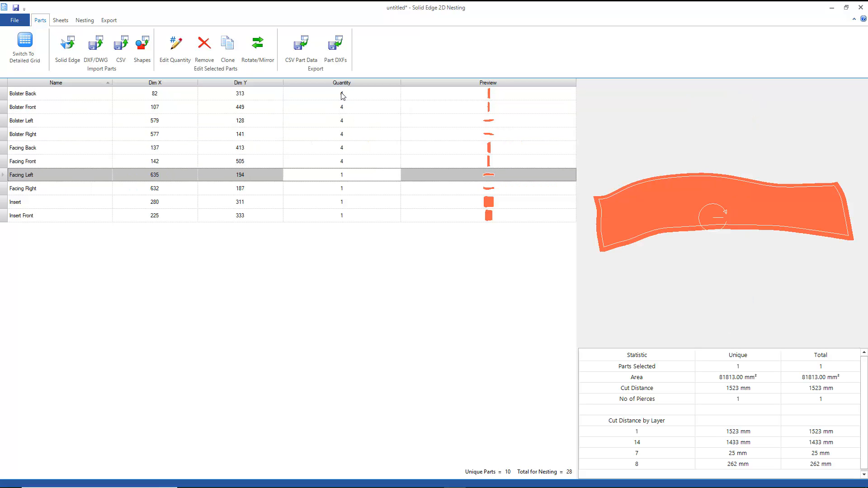
{"action": "type", "text": "4"}
{"action": "key", "text": "Return"}
{"action": "type", "text": "4"}
{"action": "key", "text": "Return"}
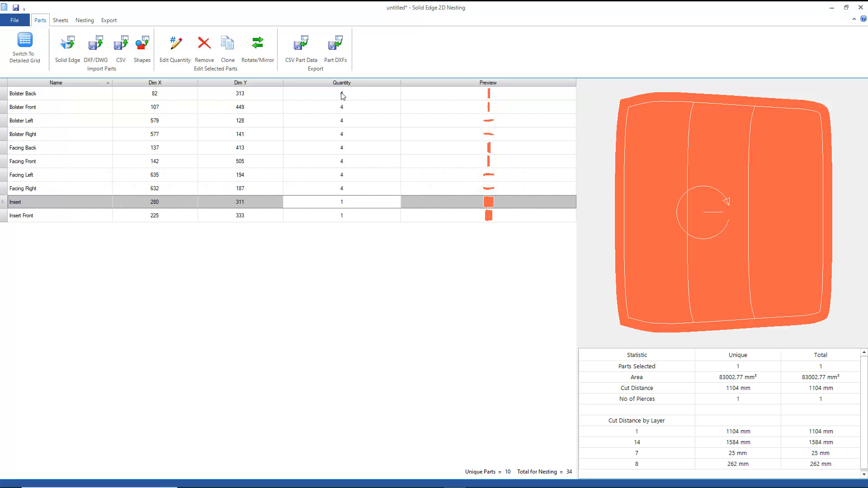
{"action": "type", "text": "4"}
{"action": "key", "text": "Return"}
{"action": "type", "text": "4"}
{"action": "key", "text": "Up"}
{"action": "key", "text": "Up"}
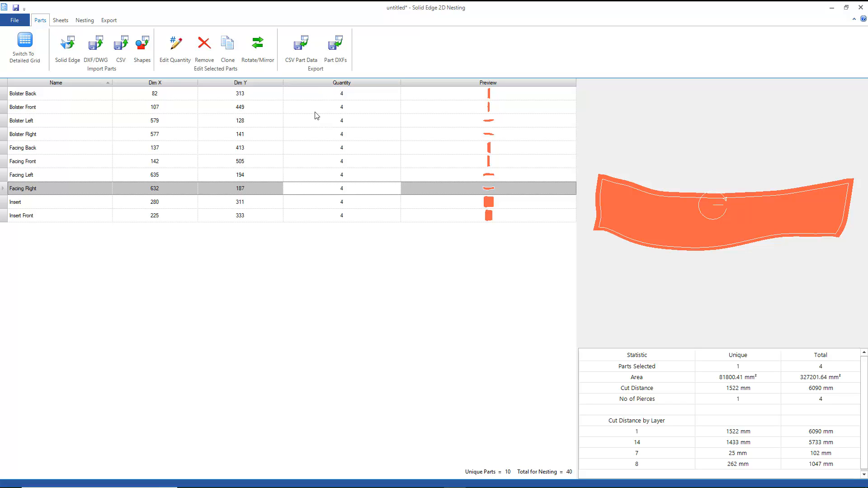
Set the part rotation to 0 with a tilt of 0.0 and start the nesting process.
{"action": "left_click", "coordinate": [84, 21]}
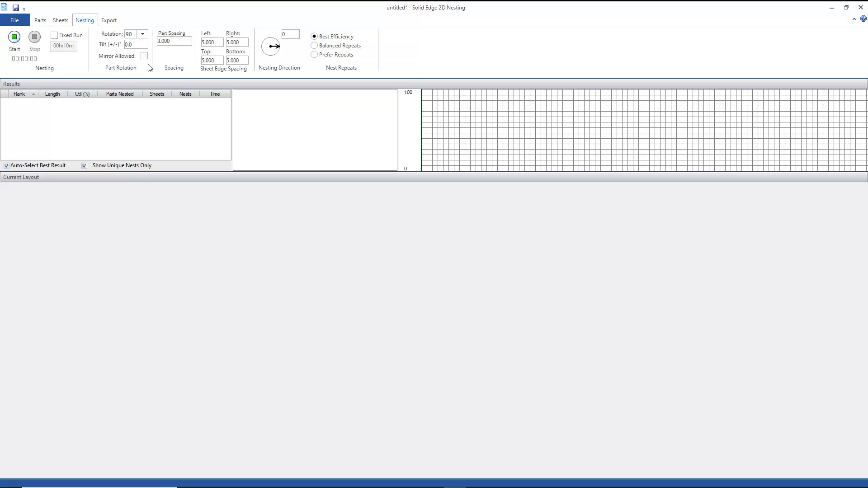
{"action": "left_click", "coordinate": [143, 34]}
{"action": "left_click", "coordinate": [131, 43]}
{"action": "type", "text": "0"}
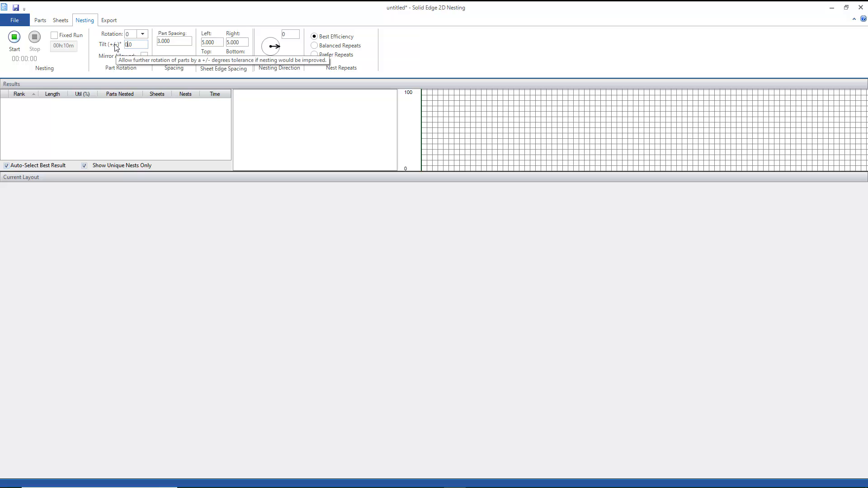
{"action": "key", "text": "Tab"}
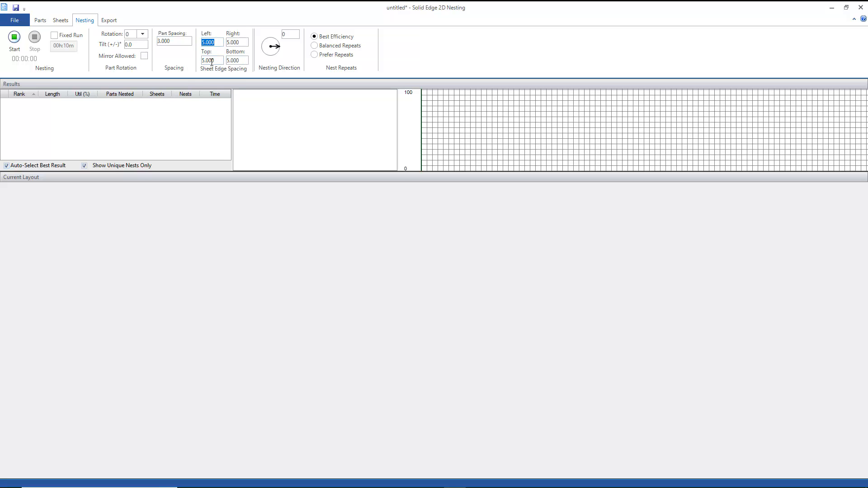
{"action": "left_click", "coordinate": [14, 38]}
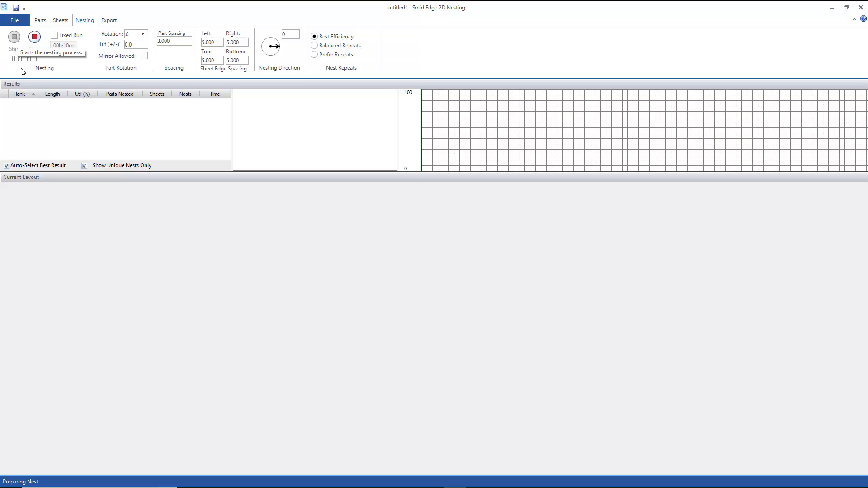